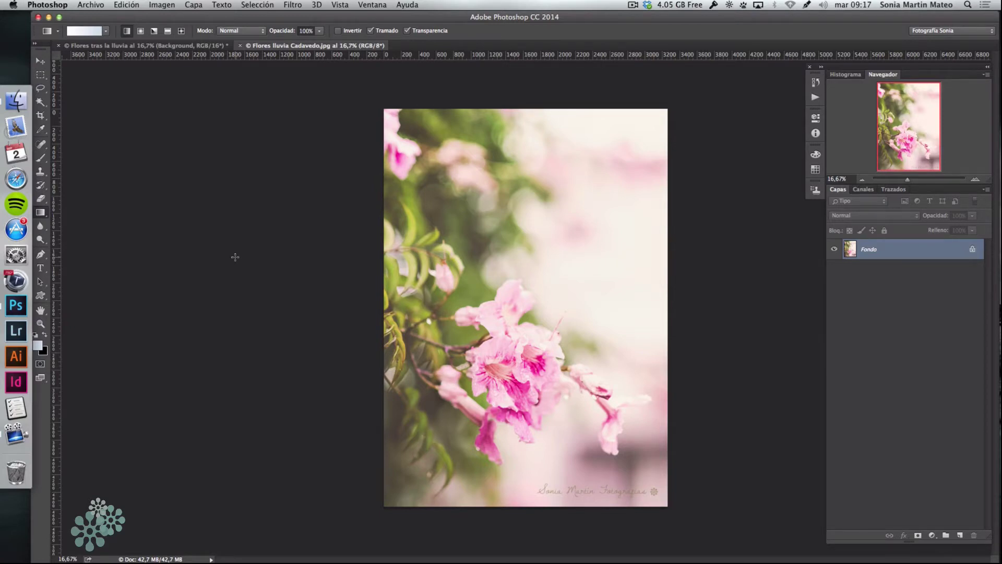
- Compare the unedited flower photo with the finished vintage version, ending on 'Flores tras la lluvia'
{"action": "left_click", "coordinate": [160, 47]}
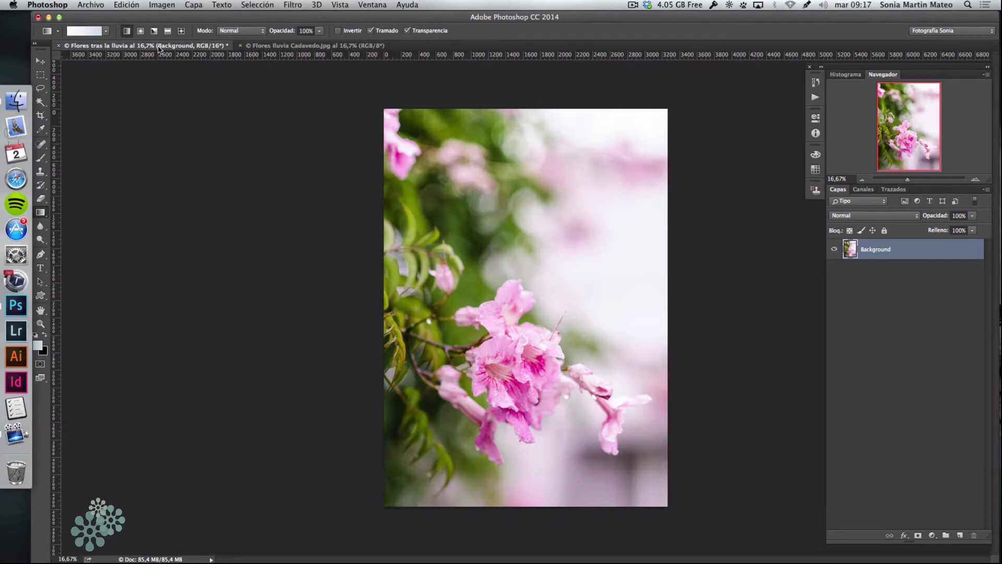
{"action": "left_click", "coordinate": [315, 47]}
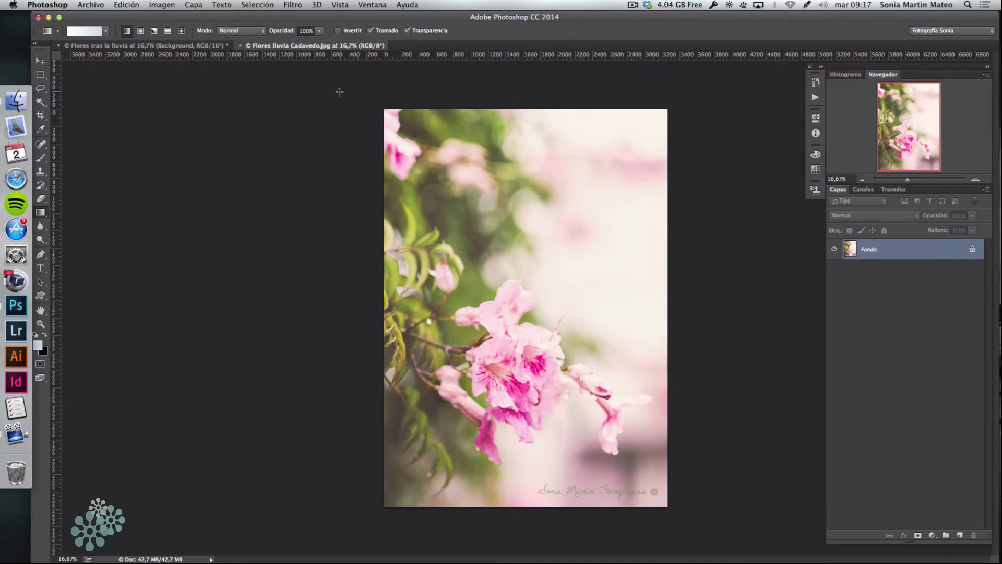
{"action": "left_click", "coordinate": [180, 47]}
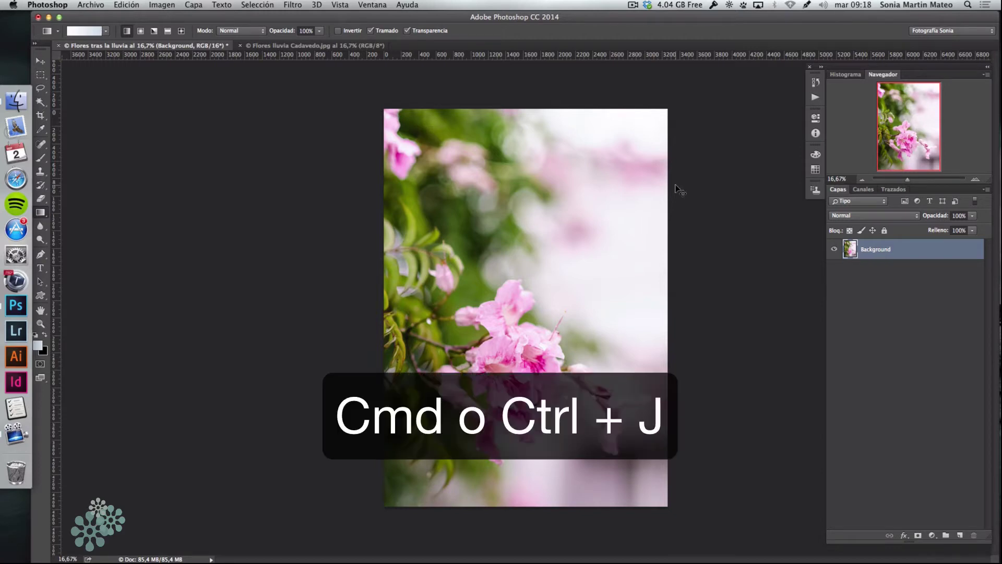
- Duplicate the Background layer with Ctrl+J to create Background copia
{"action": "key", "text": "ctrl+j"}
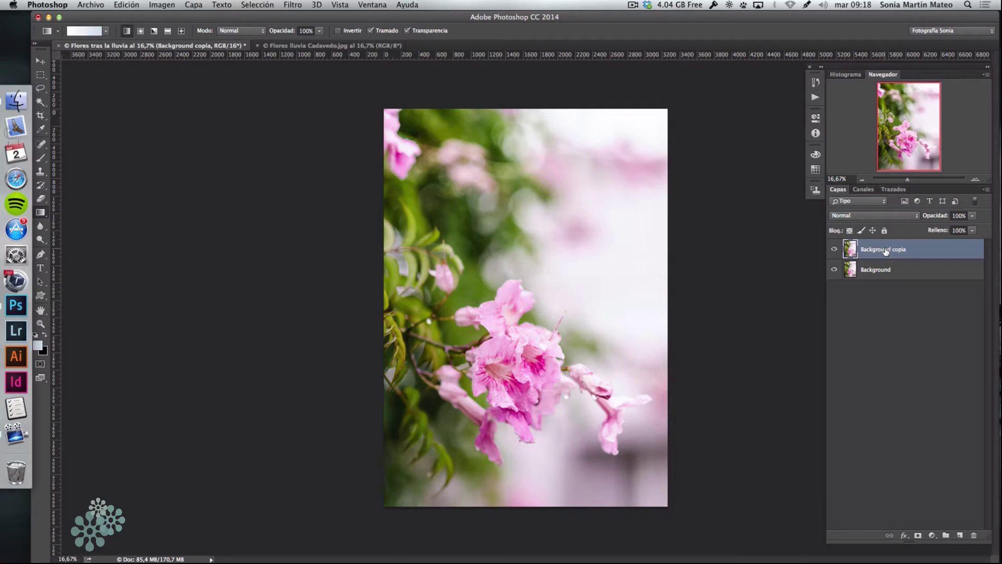
{"action": "left_click", "coordinate": [932, 535]}
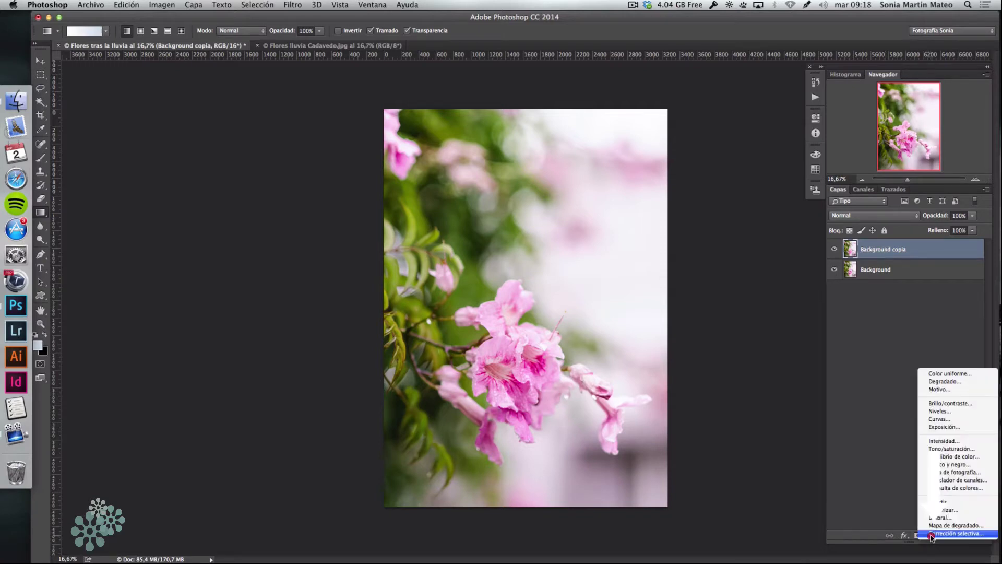
- Add a Color uniforme fill layer in cream (e8e7d0)
{"action": "left_click", "coordinate": [949, 374]}
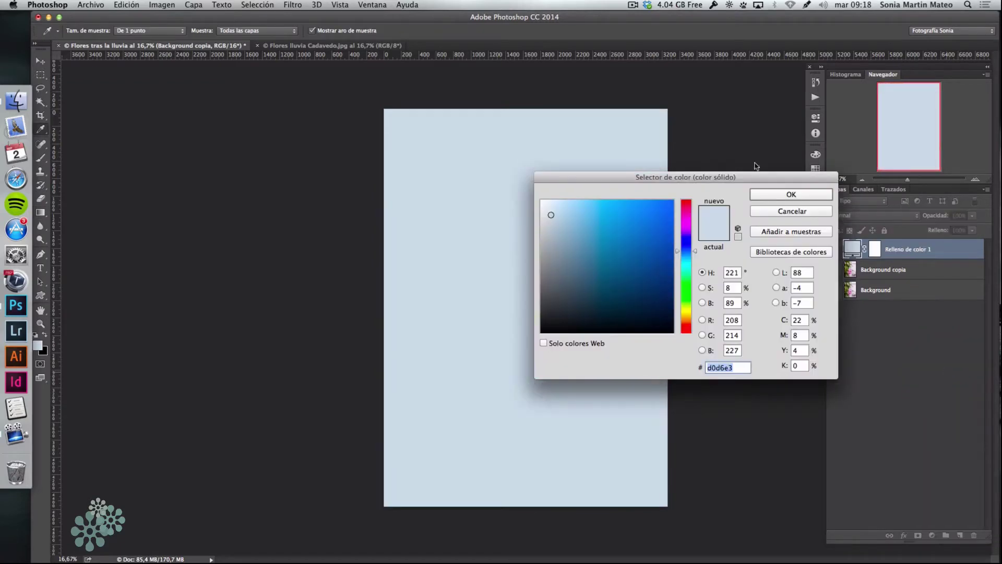
{"action": "left_click_drag", "start_coordinate": [695, 251], "coordinate": [694, 312]}
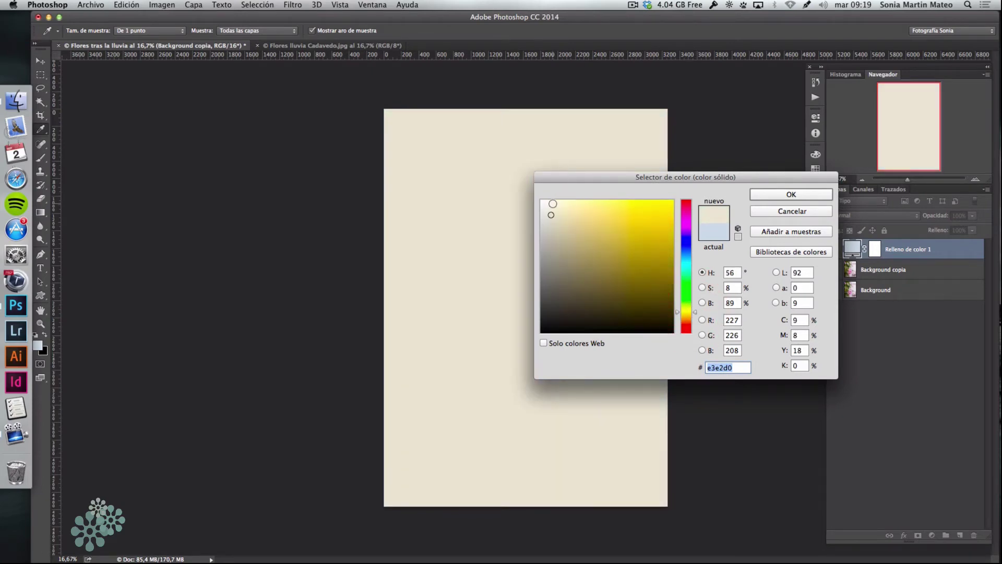
{"action": "left_click", "coordinate": [551, 204]}
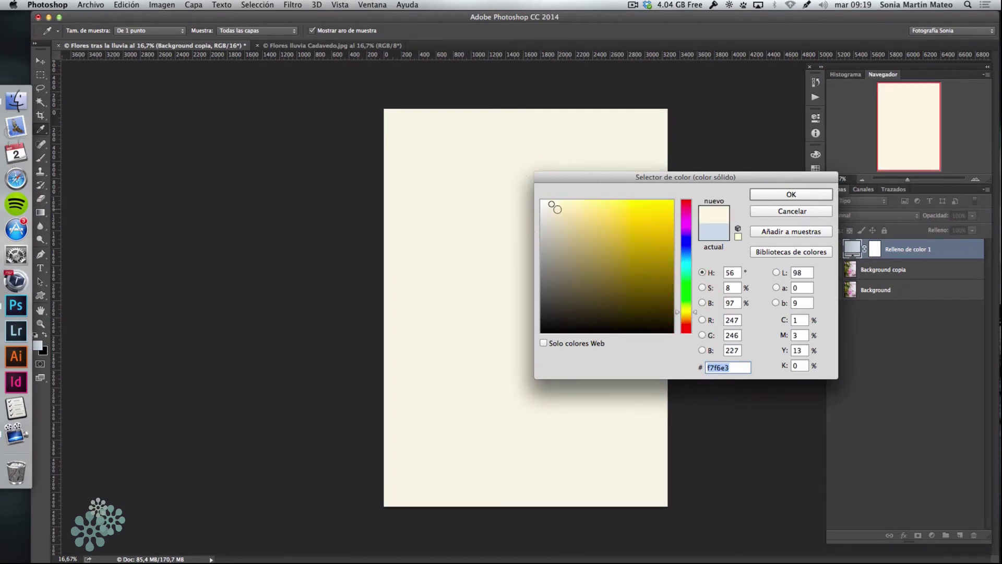
{"action": "left_click", "coordinate": [553, 211]}
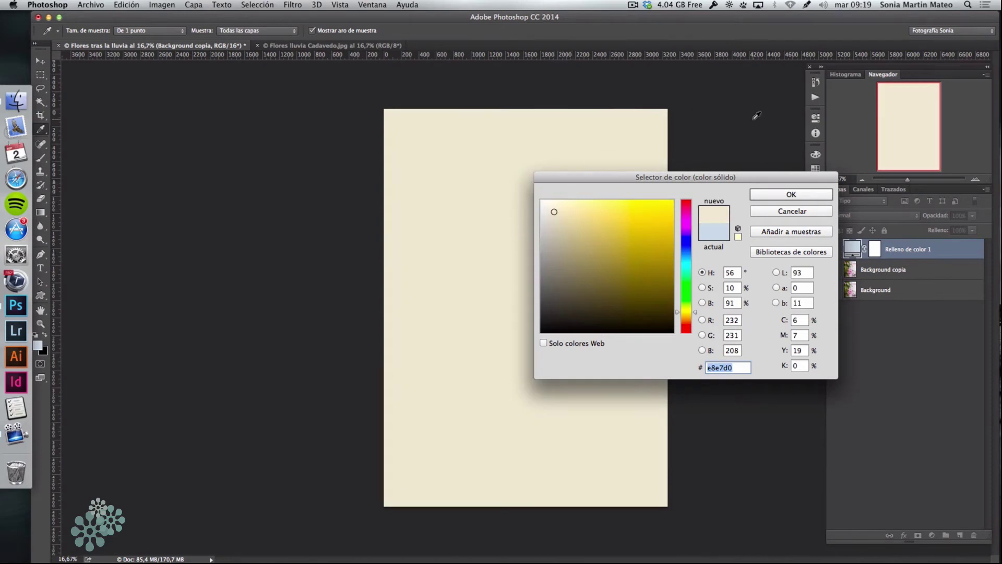
{"action": "left_click", "coordinate": [782, 194]}
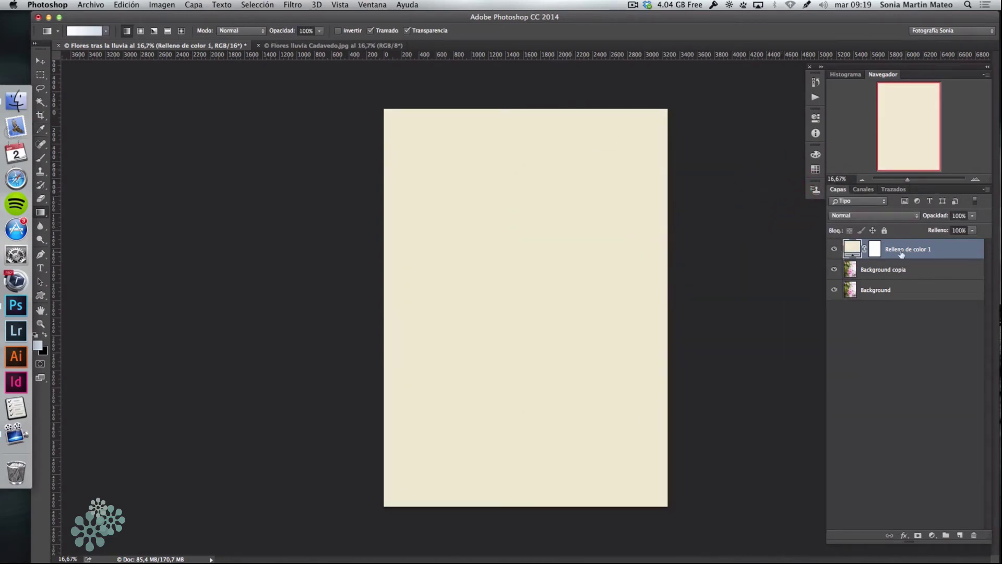
- Blend the cream fill with Multiplicar at 80% opacity
{"action": "left_click", "coordinate": [916, 216]}
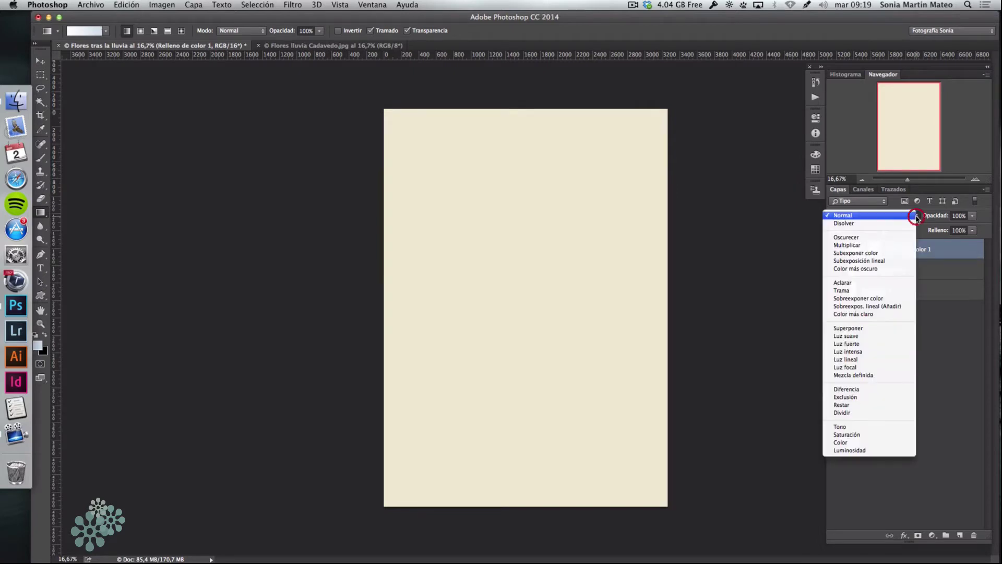
{"action": "left_click", "coordinate": [873, 245]}
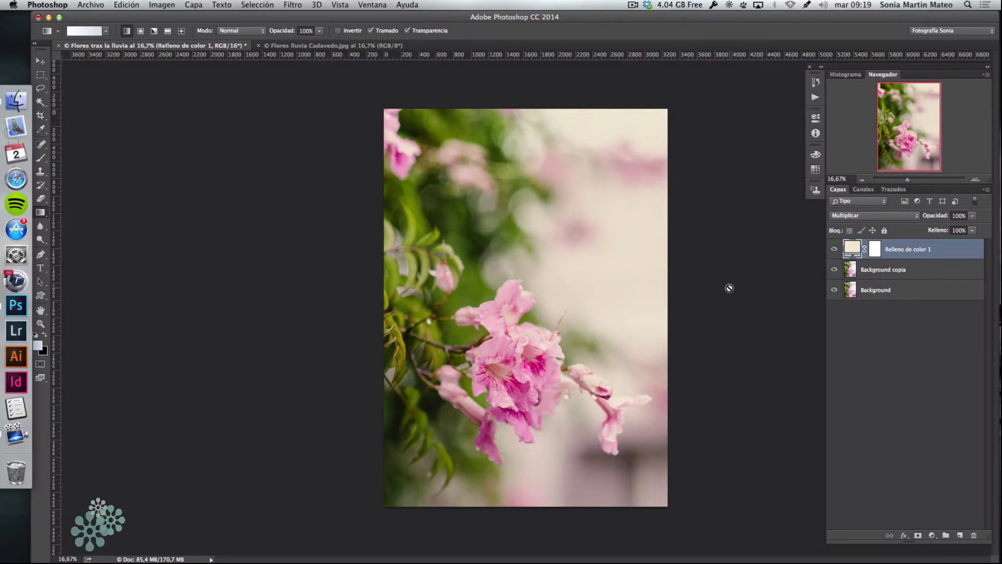
{"action": "left_click", "coordinate": [833, 249]}
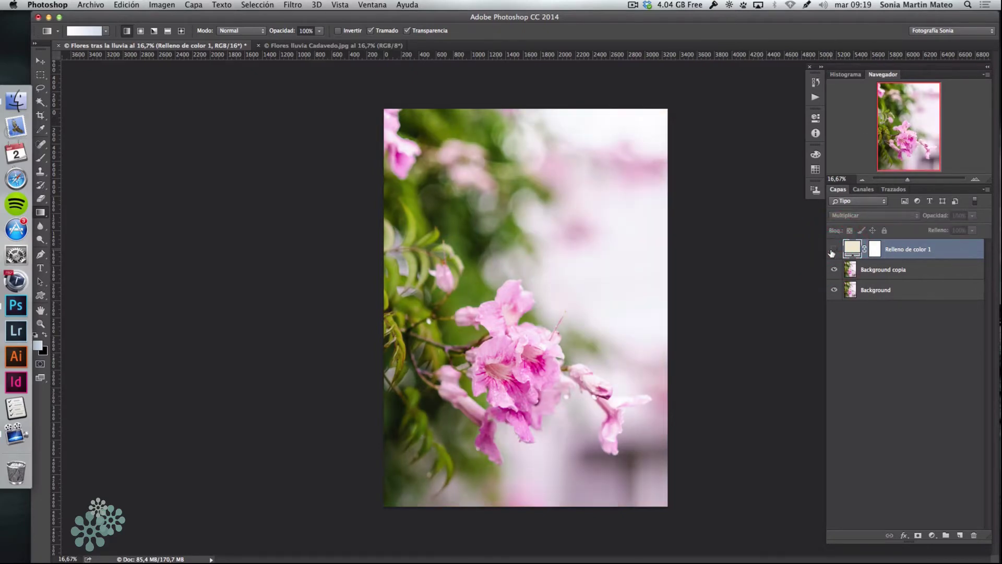
{"action": "left_click", "coordinate": [833, 249]}
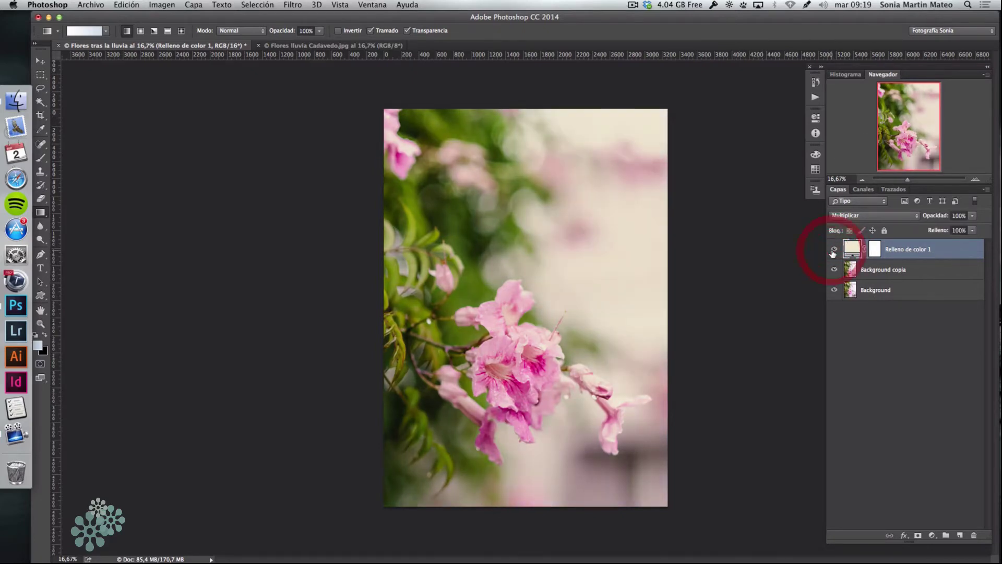
{"action": "left_click", "coordinate": [971, 216]}
{"action": "left_click_drag", "start_coordinate": [972, 227], "coordinate": [962, 228]}
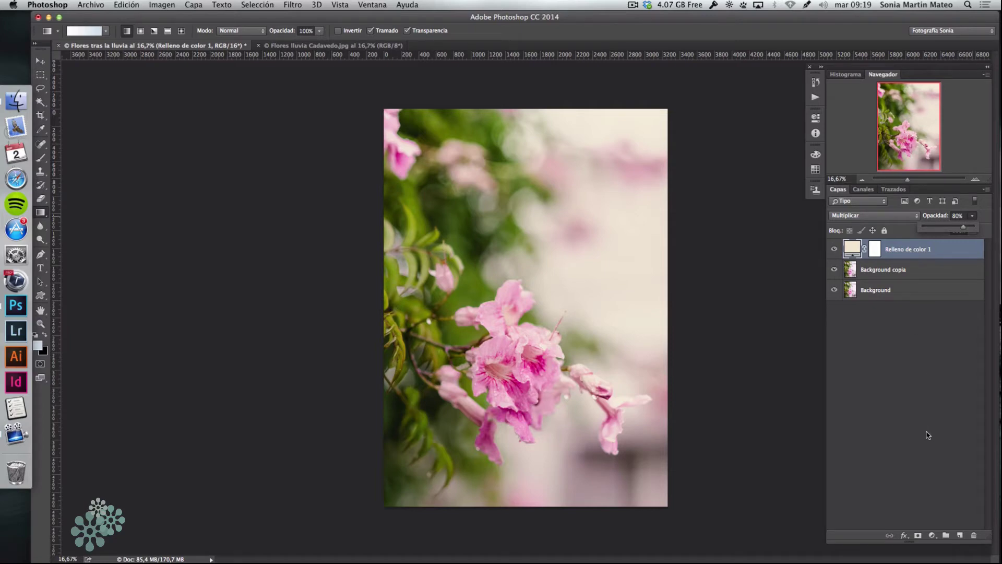
{"action": "left_click", "coordinate": [934, 535]}
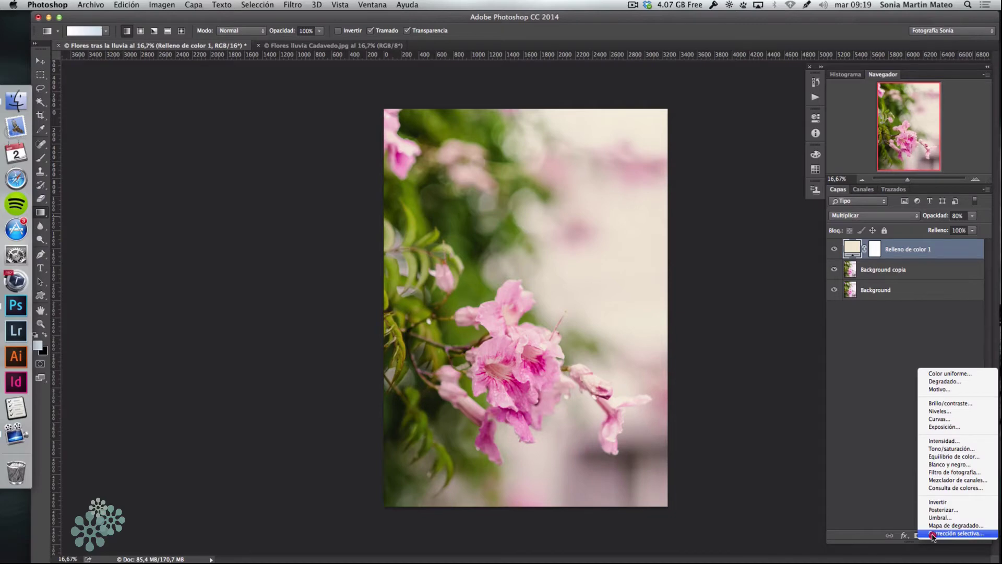
- Add a second Color uniforme fill layer in a soft light pink
{"action": "left_click", "coordinate": [945, 374]}
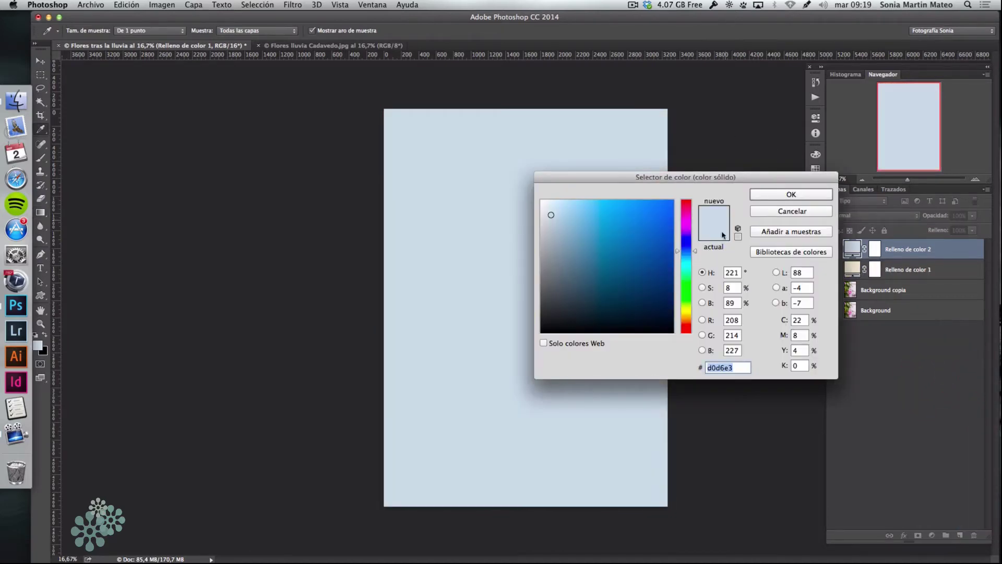
{"action": "left_click_drag", "start_coordinate": [698, 251], "coordinate": [697, 225]}
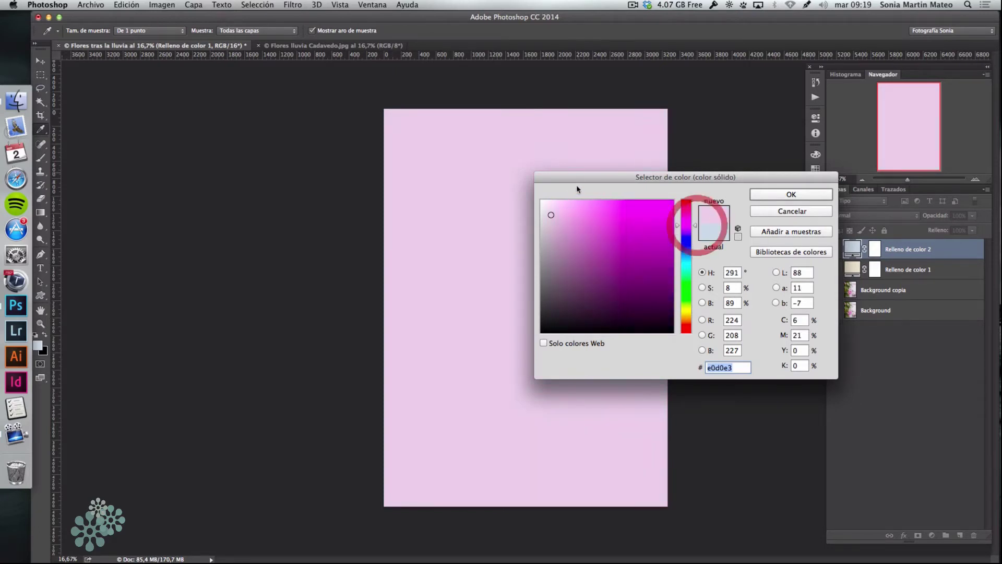
{"action": "left_click", "coordinate": [557, 211]}
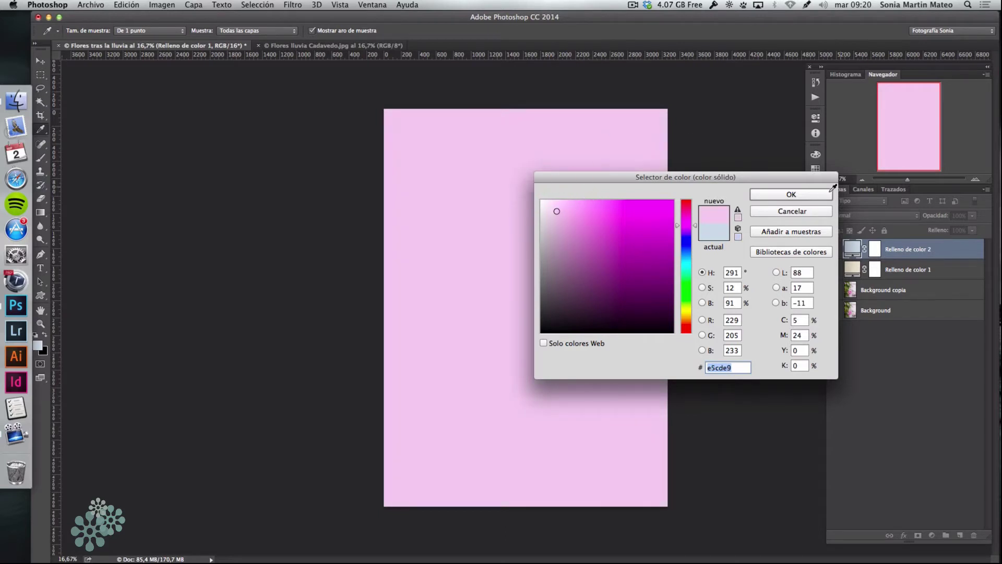
{"action": "left_click", "coordinate": [786, 196]}
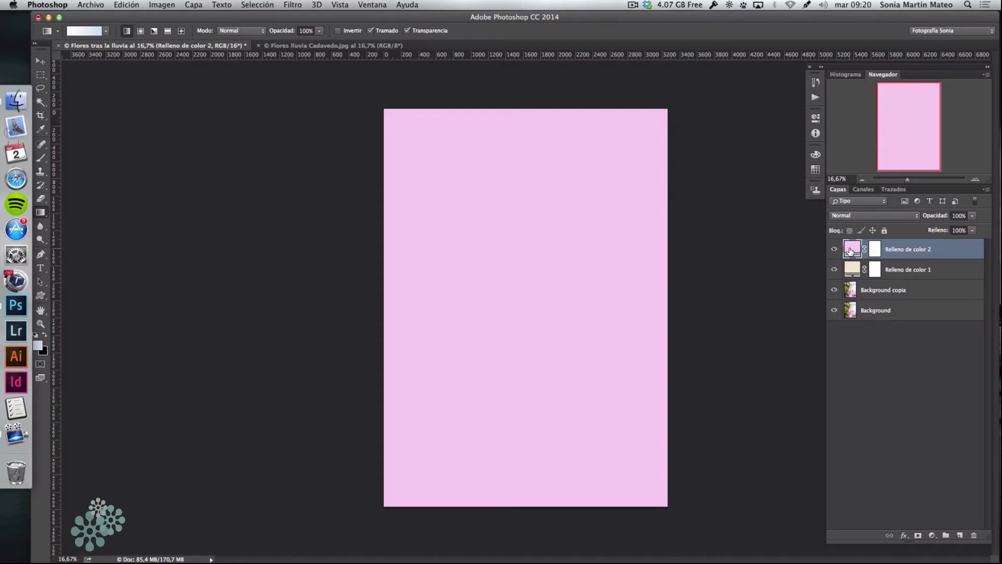
- Blend the pink fill with Trama at about 20% opacity
{"action": "left_click", "coordinate": [917, 217]}
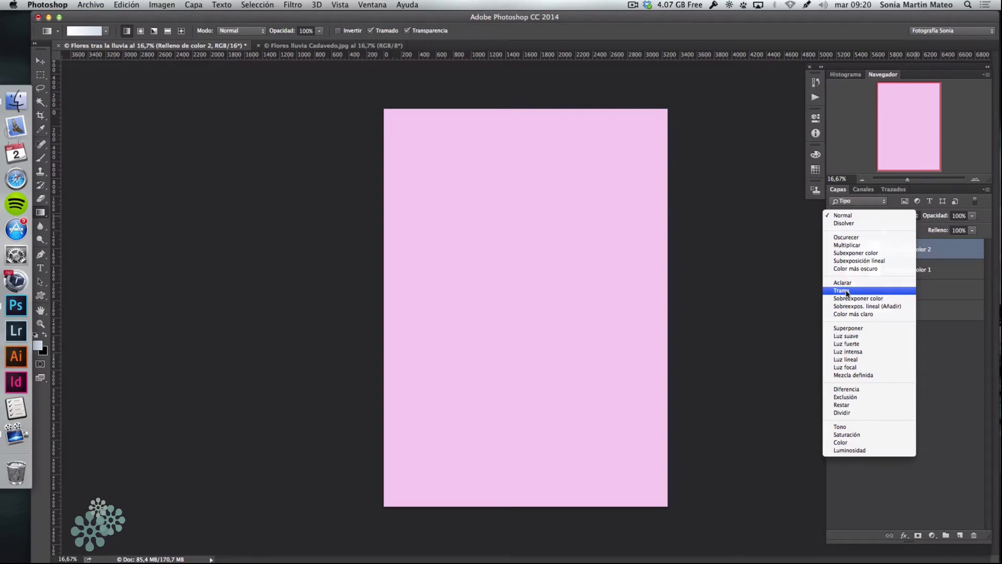
{"action": "left_click", "coordinate": [846, 291]}
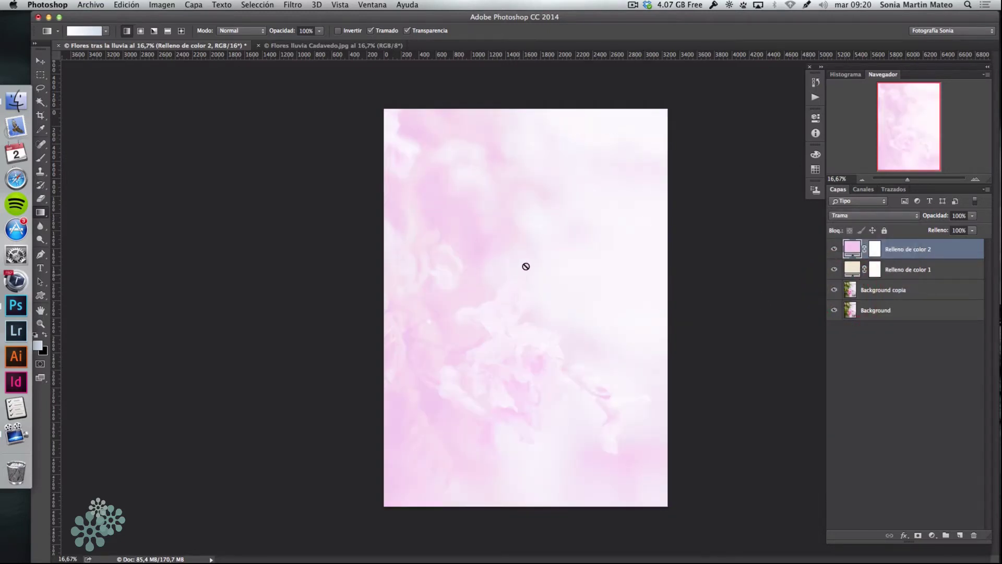
{"action": "left_click", "coordinate": [973, 216]}
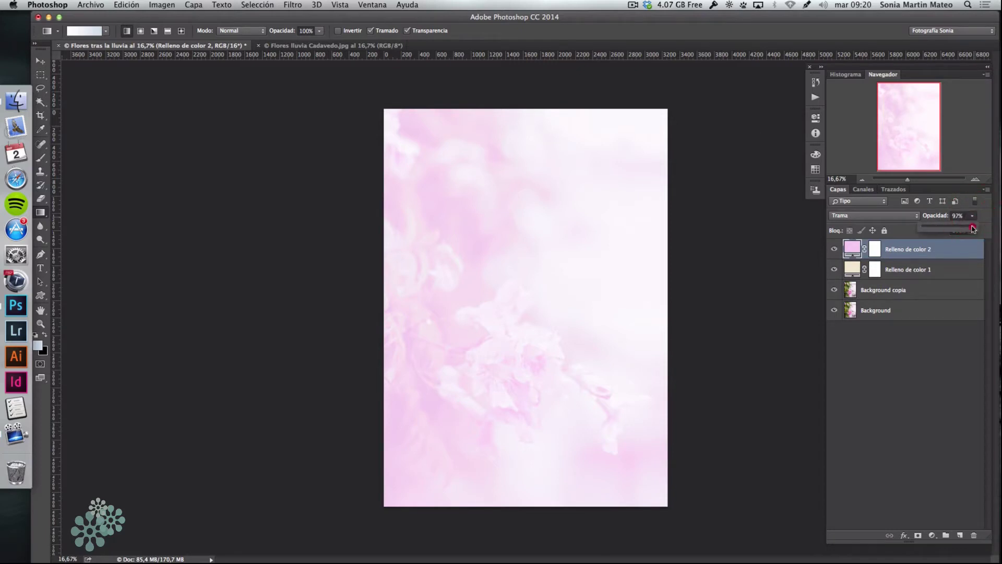
{"action": "left_click_drag", "start_coordinate": [972, 227], "coordinate": [933, 231]}
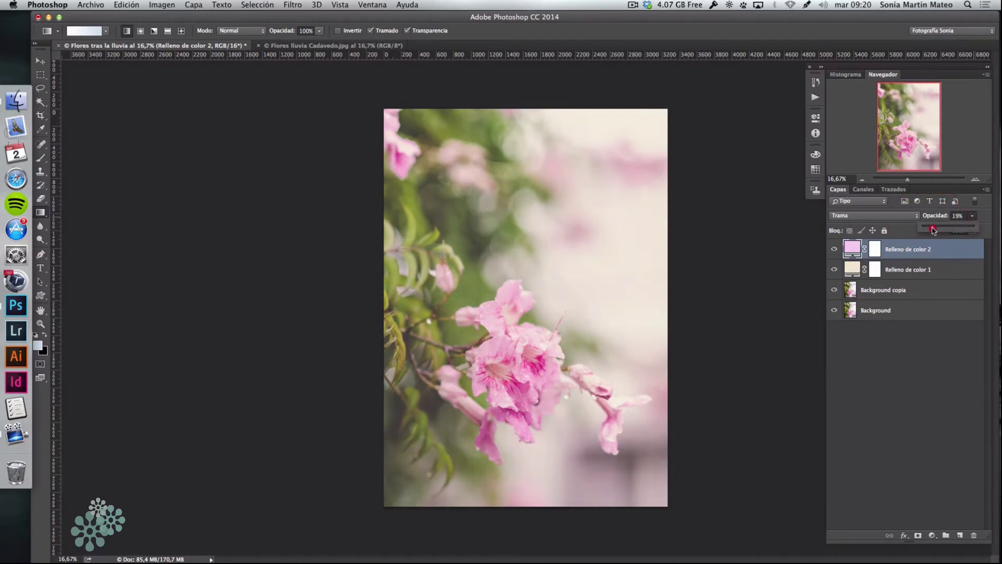
{"action": "left_click_drag", "start_coordinate": [933, 230], "coordinate": [933, 230]}
{"action": "left_click", "coordinate": [303, 47]}
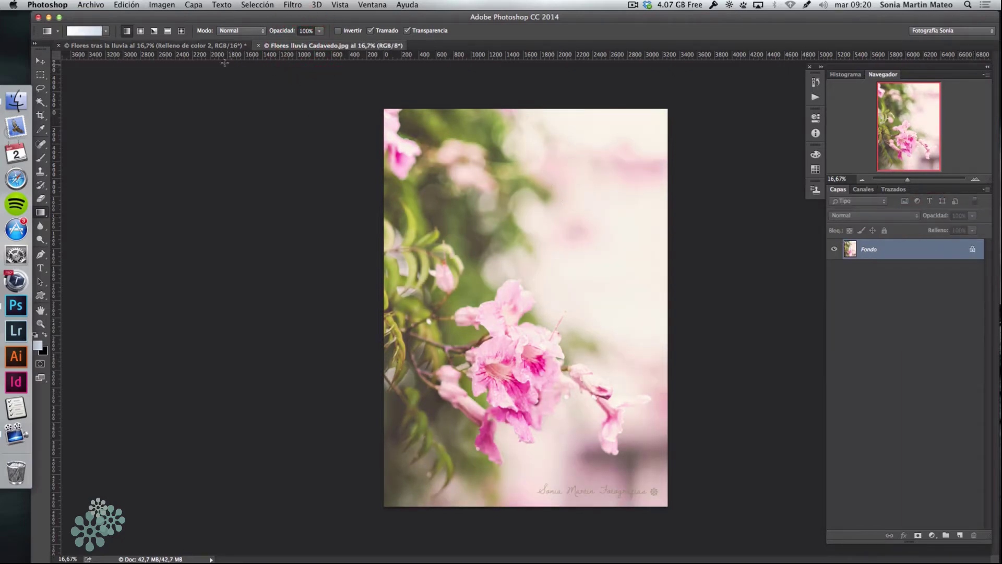
{"action": "left_click", "coordinate": [169, 46]}
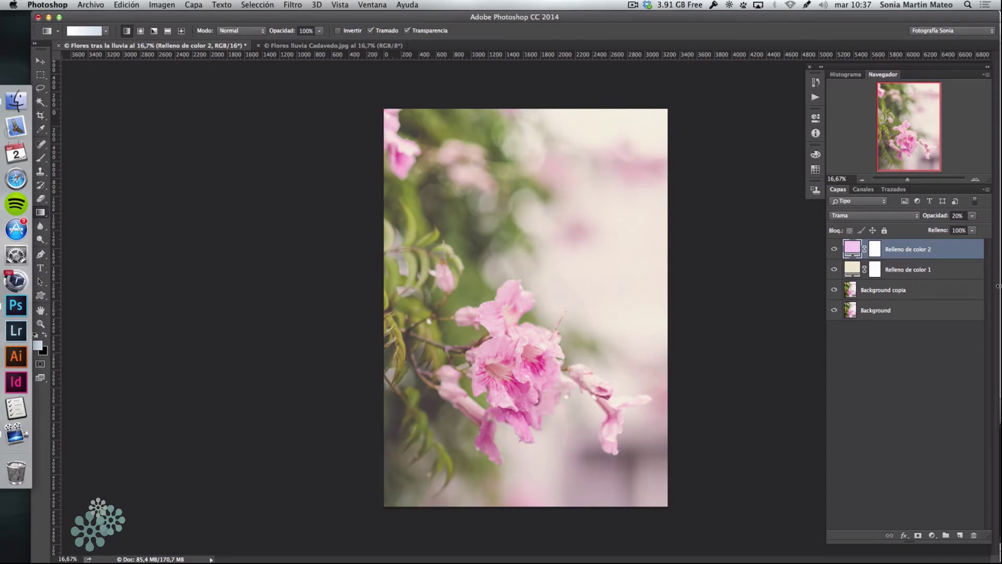
- Add a Niveles (Levels) adjustment layer, Niveles 1
{"action": "left_click", "coordinate": [931, 535]}
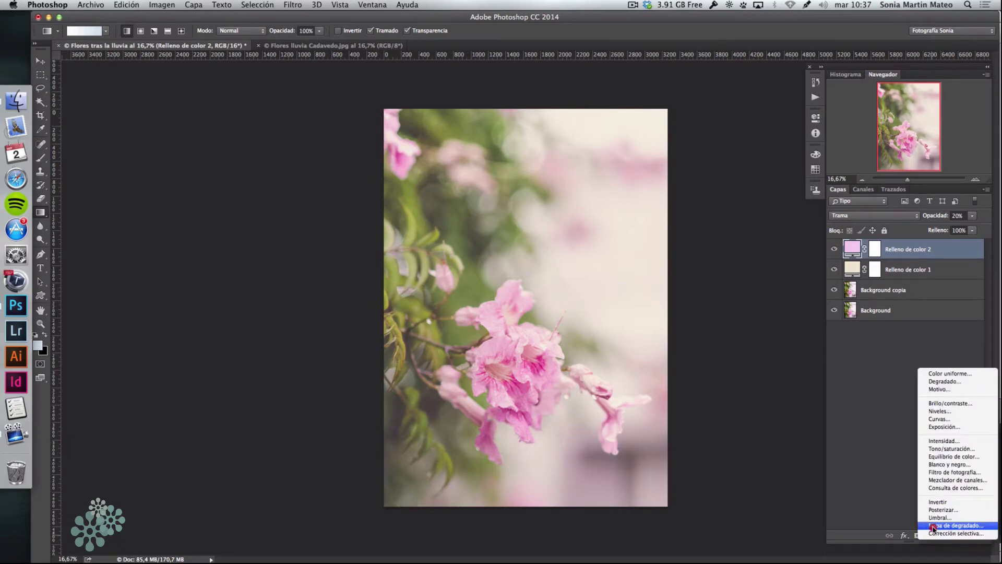
{"action": "left_click", "coordinate": [942, 411]}
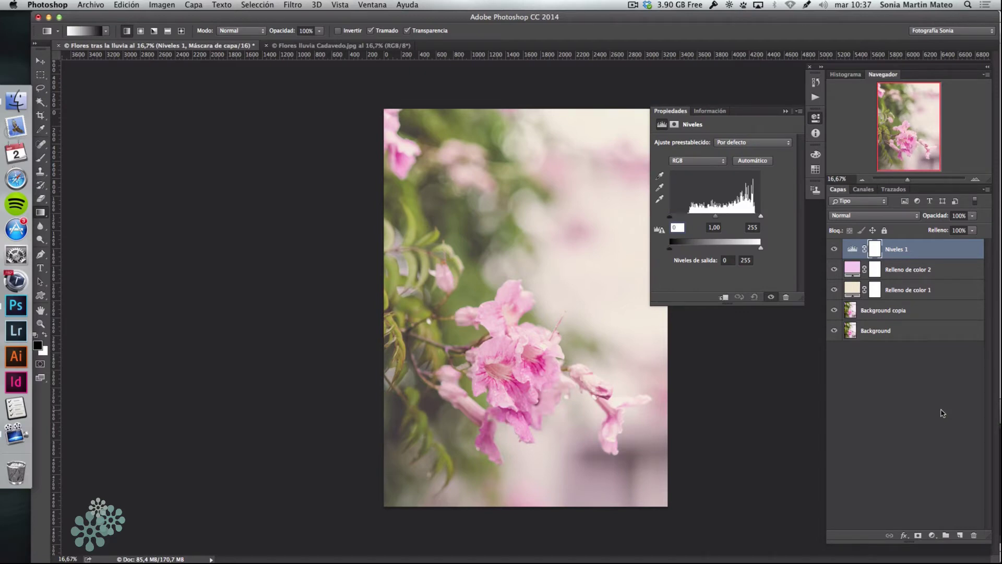
{"action": "left_click", "coordinate": [786, 111]}
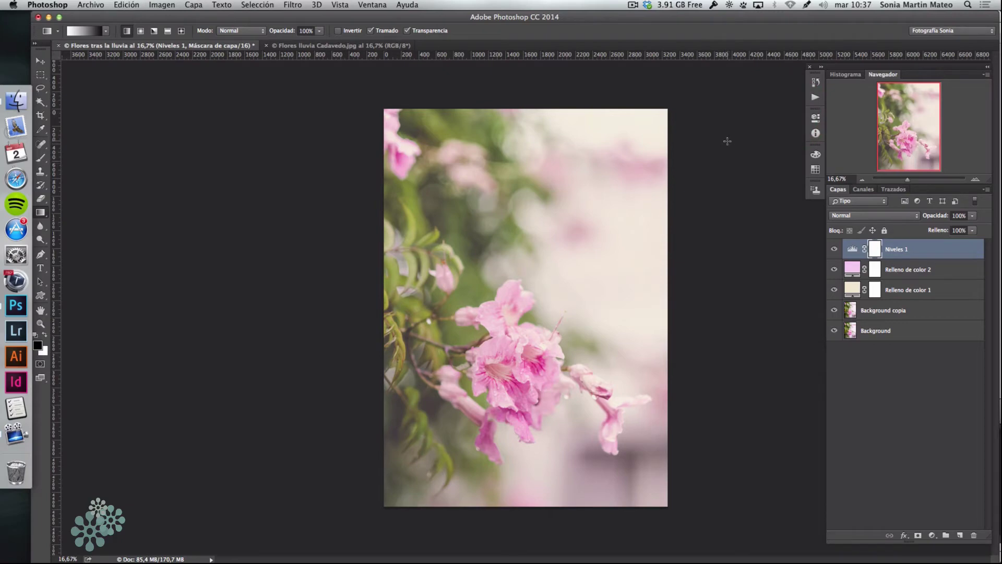
- Set Niveles 1 to Superponer blending at about 30% opacity
{"action": "left_click", "coordinate": [915, 216]}
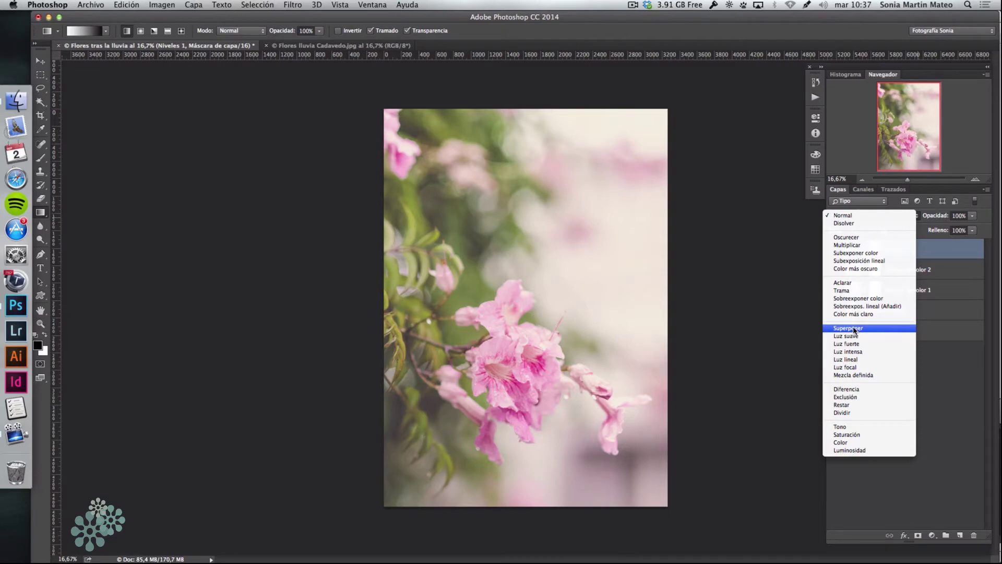
{"action": "left_click", "coordinate": [854, 327]}
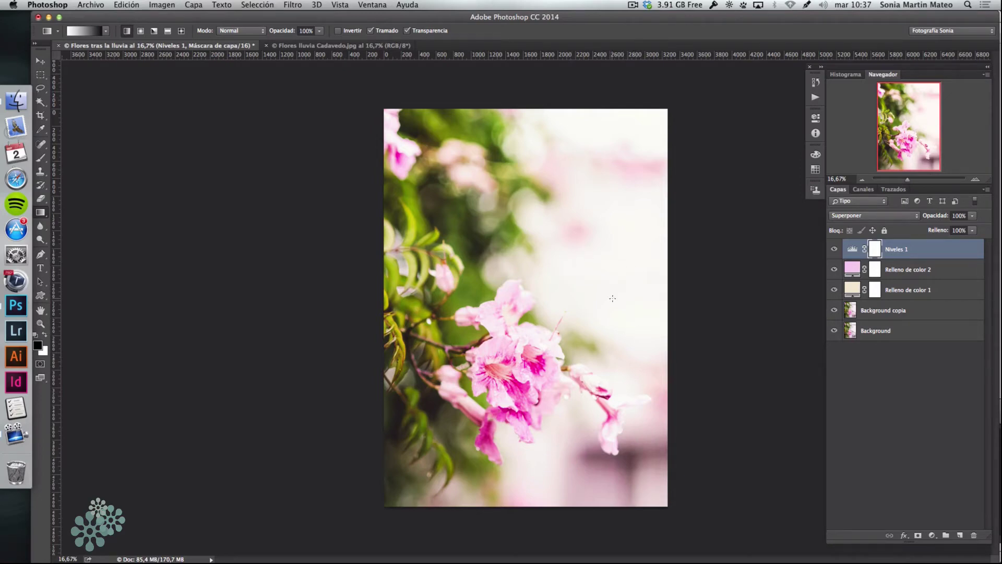
{"action": "left_click", "coordinate": [973, 215]}
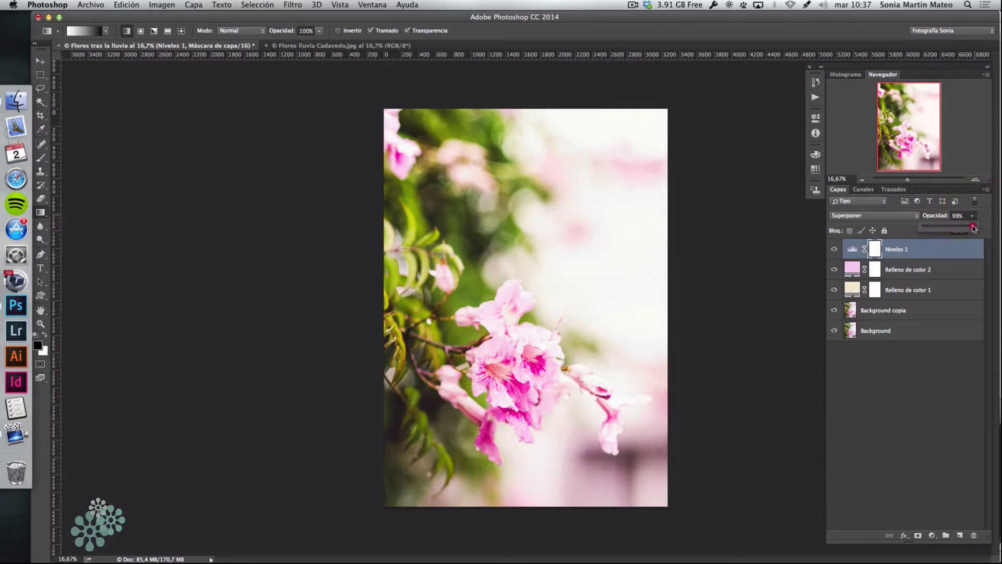
{"action": "left_click_drag", "start_coordinate": [974, 226], "coordinate": [941, 228]}
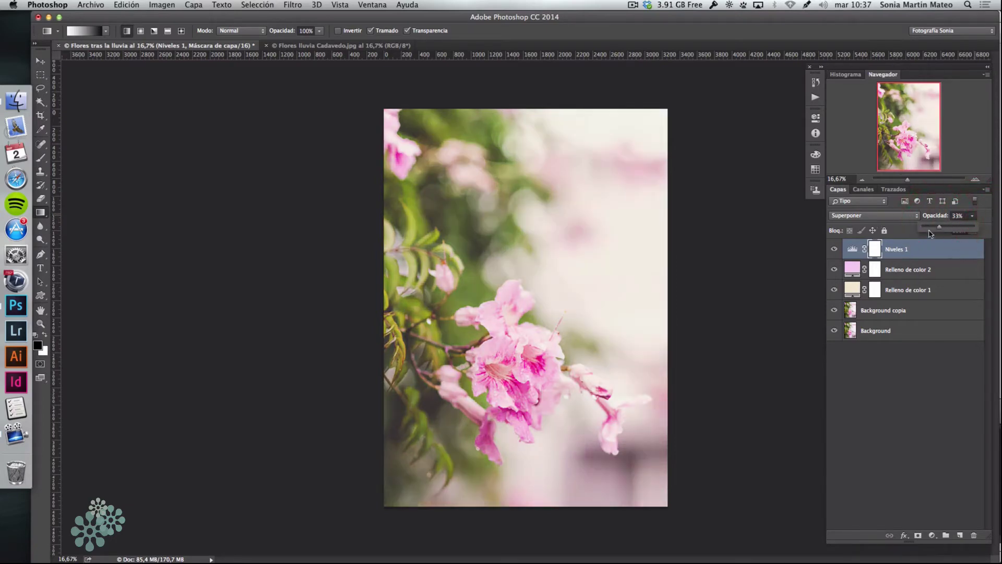
{"action": "left_click", "coordinate": [939, 228]}
{"action": "left_click_drag", "start_coordinate": [939, 228], "coordinate": [938, 227]}
- Add a Niveles 2 Levels layer with its output black level raised to 15
{"action": "left_click", "coordinate": [933, 538]}
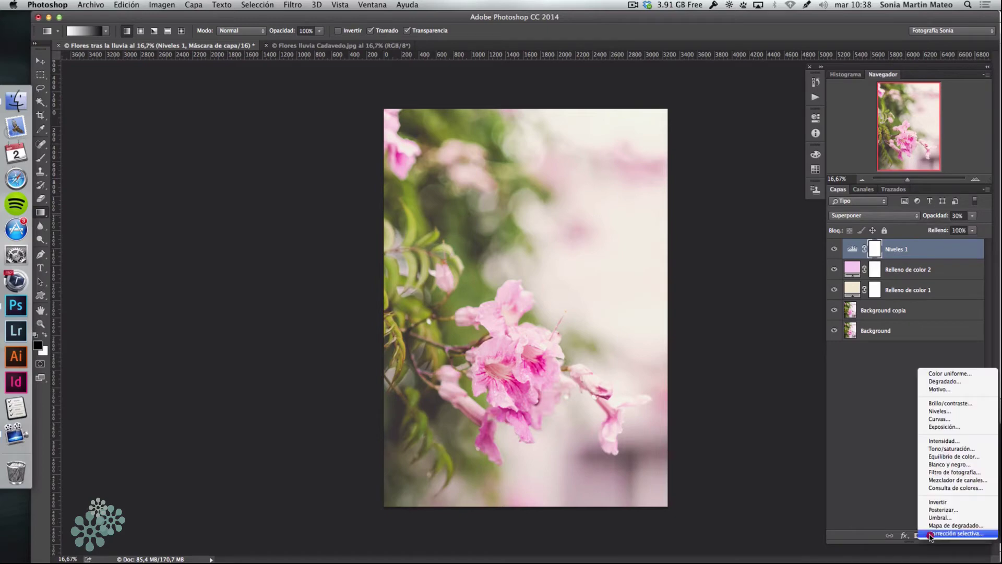
{"action": "left_click", "coordinate": [947, 412]}
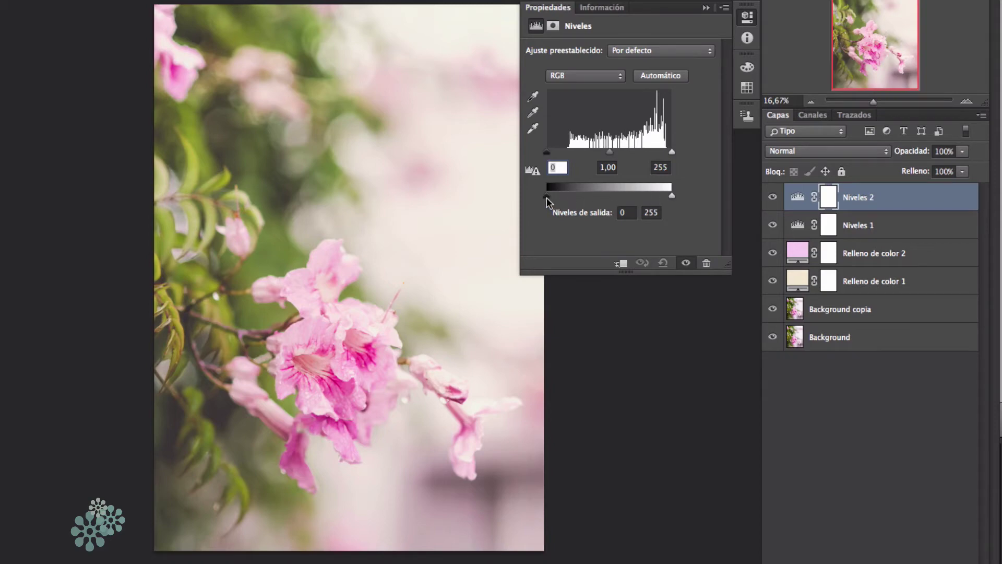
{"action": "left_click_drag", "start_coordinate": [547, 196], "coordinate": [554, 201]}
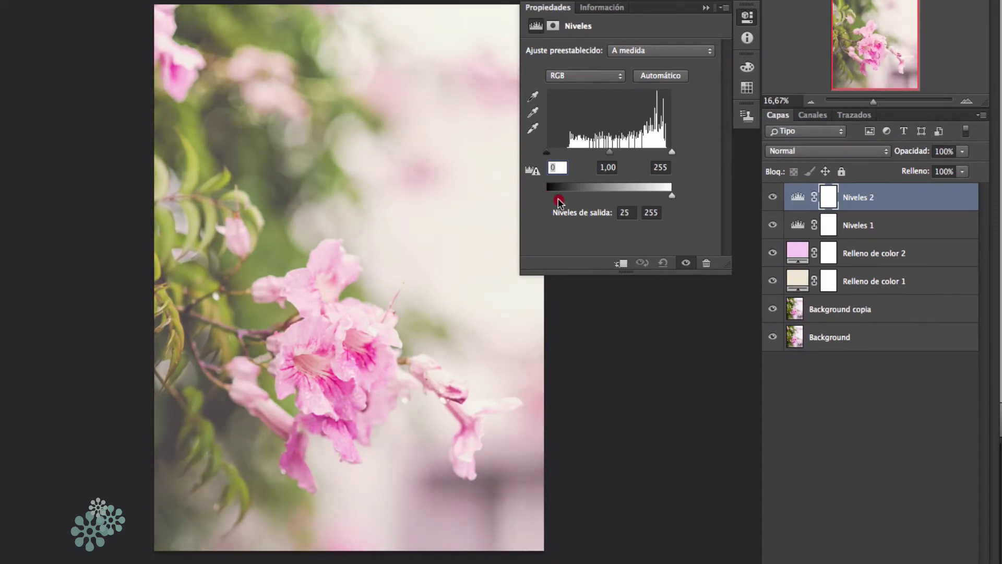
{"action": "left_click_drag", "start_coordinate": [559, 198], "coordinate": [547, 197]}
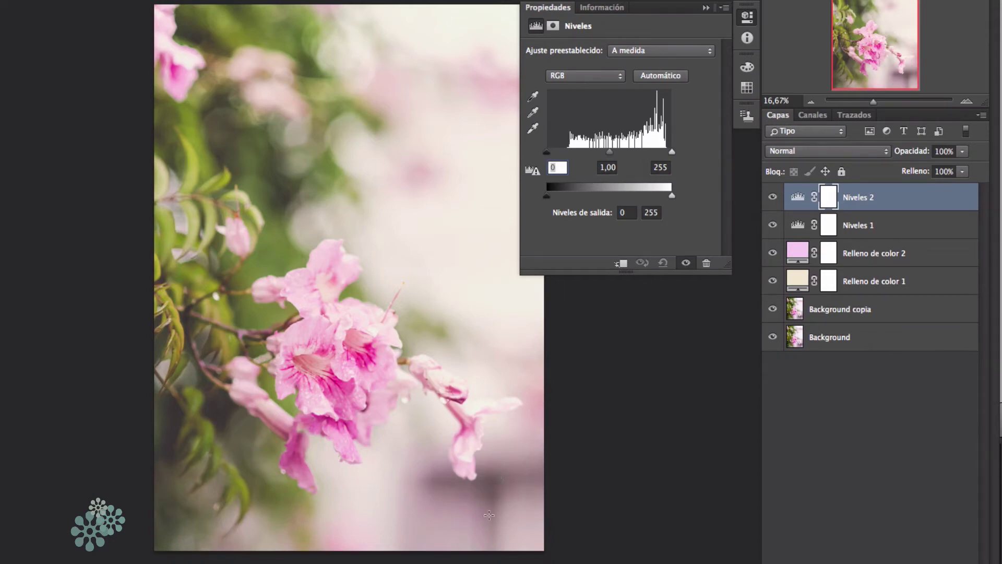
{"action": "left_click", "coordinate": [546, 198]}
{"action": "left_click_drag", "start_coordinate": [545, 197], "coordinate": [554, 200]}
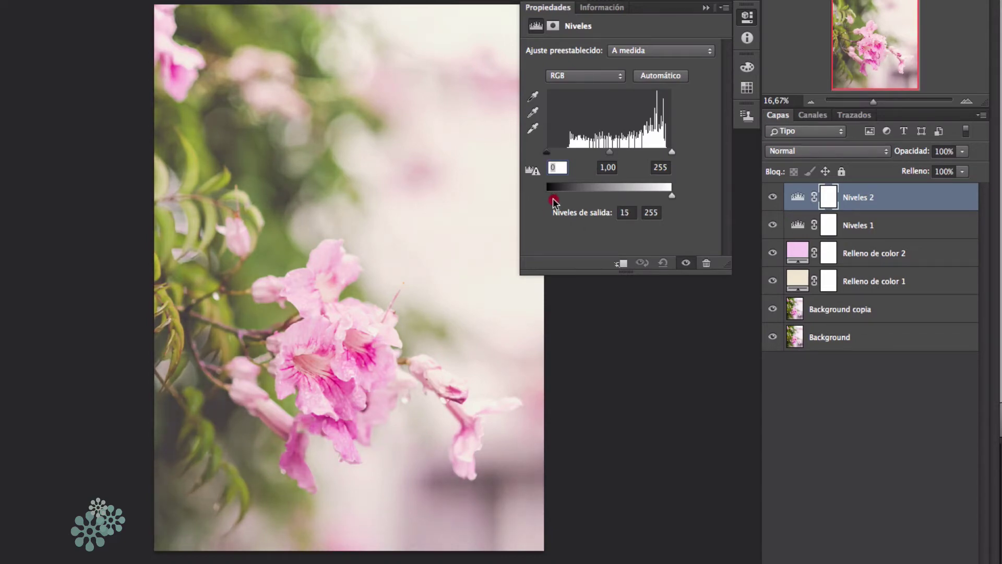
- Draw a left-to-right gradient on the Niveles 2 mask and toggle the layer to compare
{"action": "left_click", "coordinate": [706, 7]}
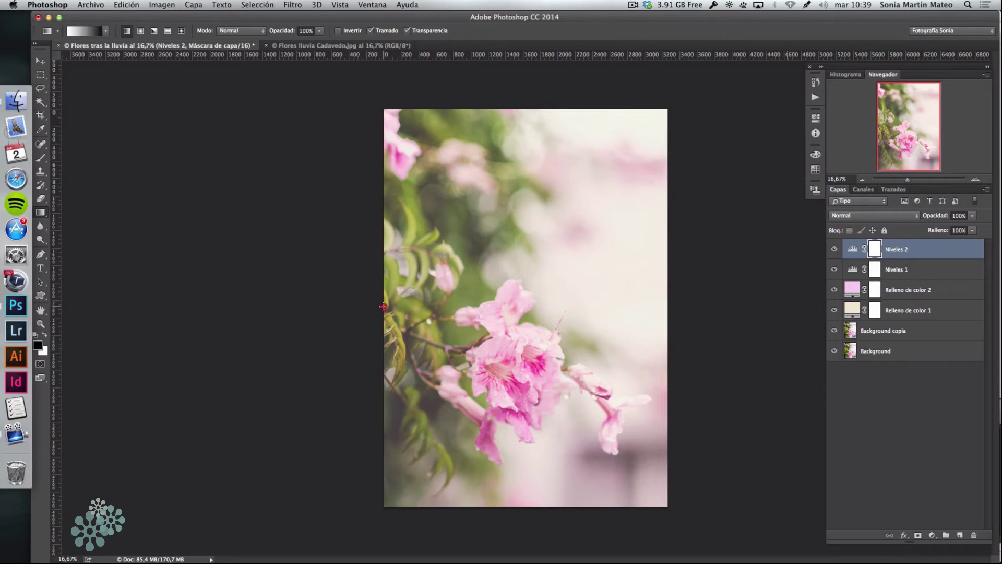
{"action": "left_click_drag", "start_coordinate": [383, 306], "coordinate": [555, 304]}
{"action": "left_click_drag", "start_coordinate": [599, 304], "coordinate": [666, 304]}
{"action": "left_click", "coordinate": [834, 250]}
{"action": "left_click", "coordinate": [834, 251]}
- Compare the edit against the finished reference photo, then select Relleno de color 1
{"action": "left_click", "coordinate": [308, 47]}
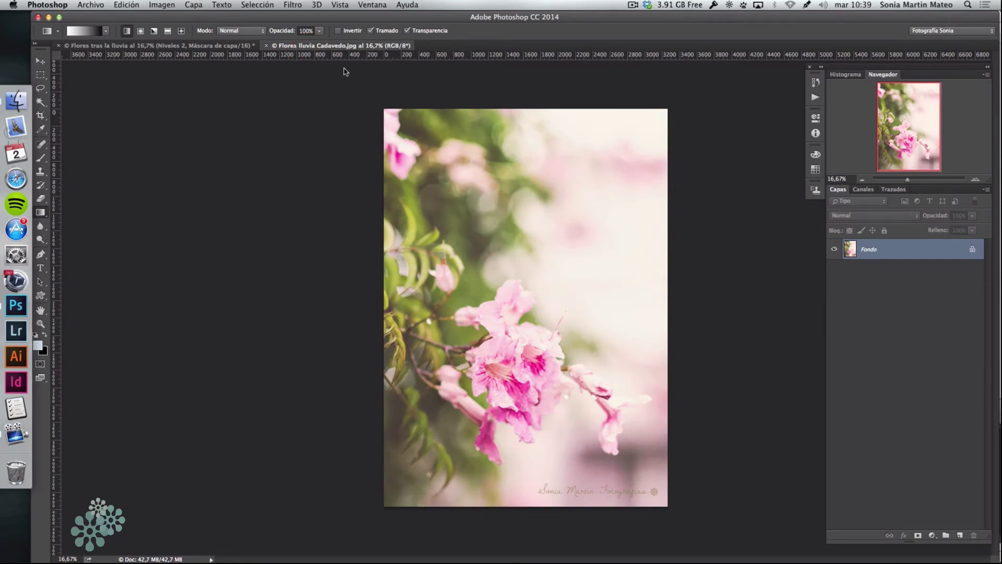
{"action": "left_click", "coordinate": [194, 46]}
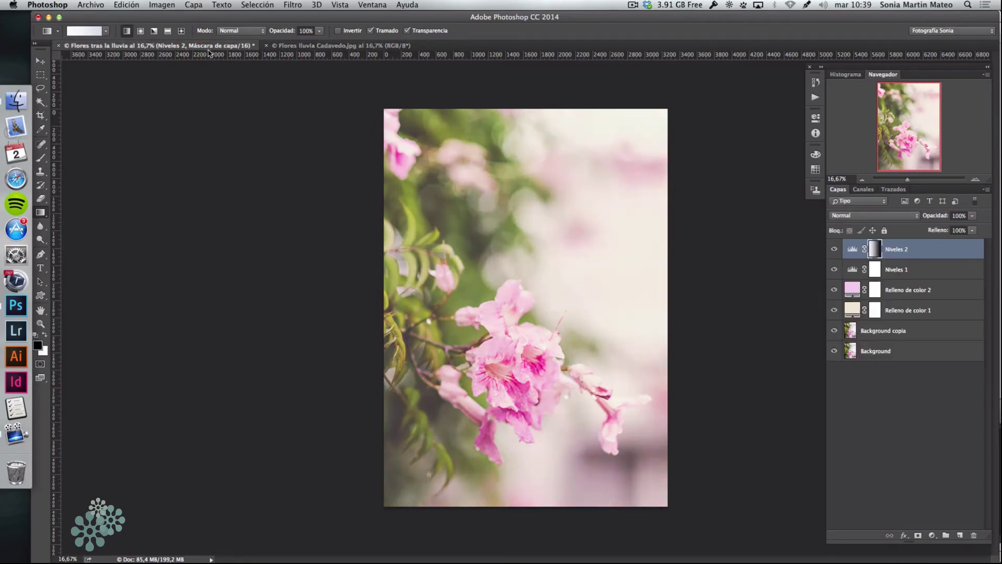
{"action": "left_click", "coordinate": [290, 47]}
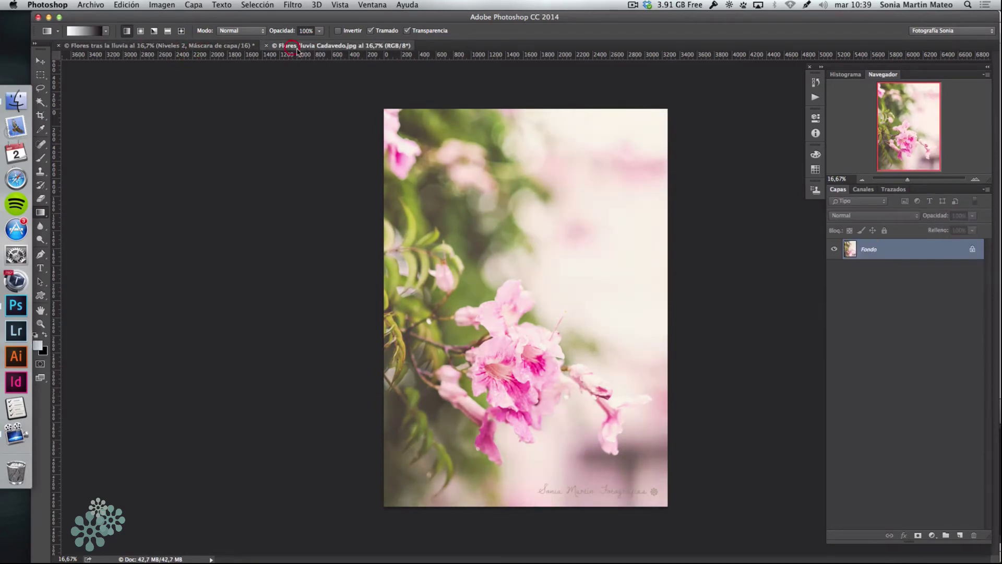
{"action": "left_click", "coordinate": [216, 46]}
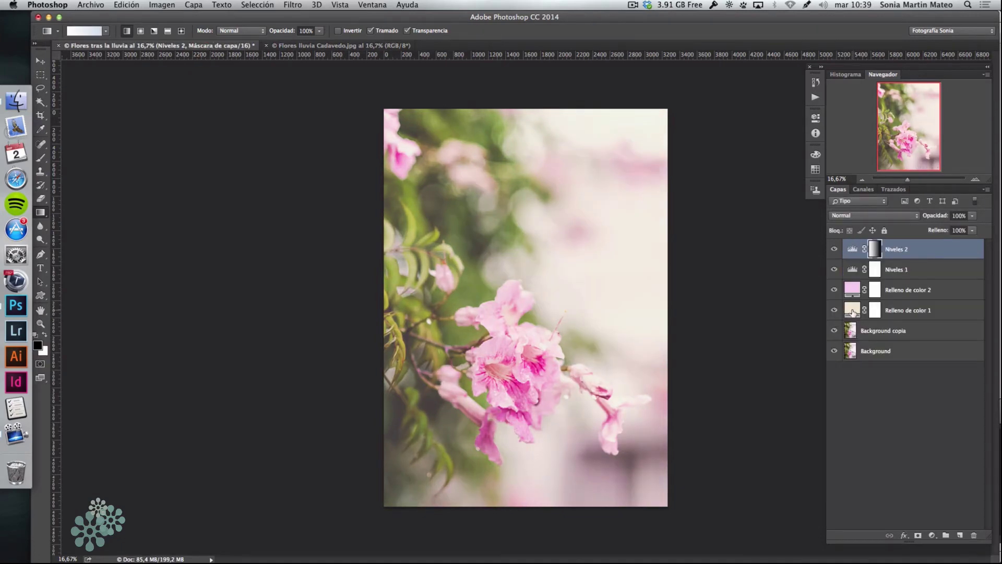
{"action": "left_click", "coordinate": [851, 311]}
- Change the Relleno de color 1 fill to a yellower cream (e6e3ad), checking the reference
{"action": "double_click", "coordinate": [851, 310]}
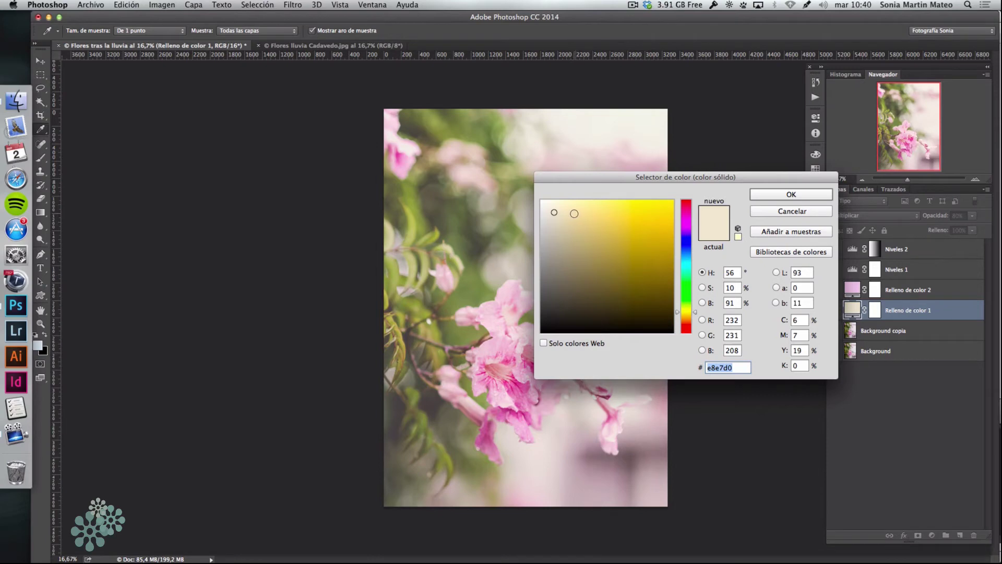
{"action": "left_click", "coordinate": [573, 213]}
{"action": "left_click", "coordinate": [790, 195]}
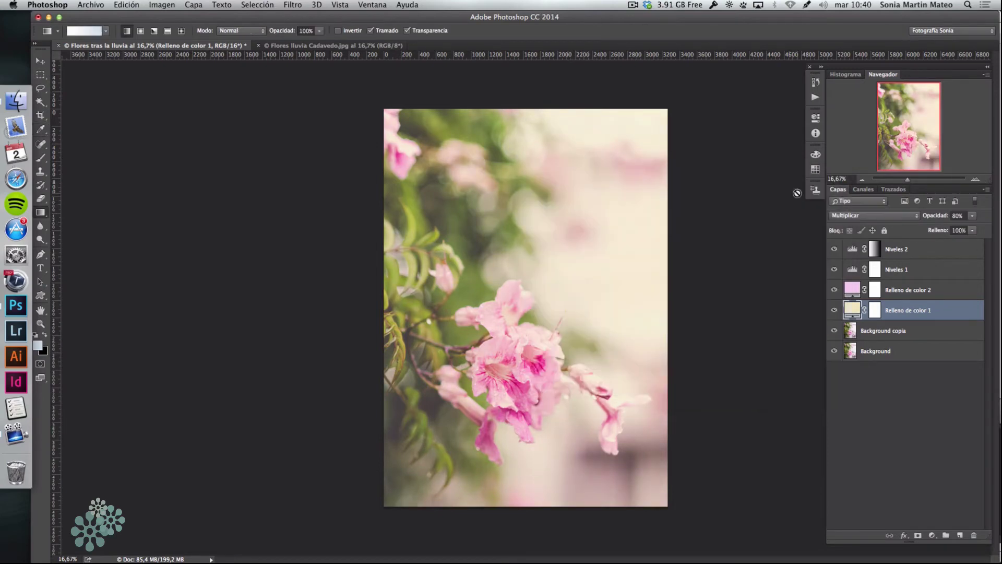
{"action": "left_click", "coordinate": [306, 46]}
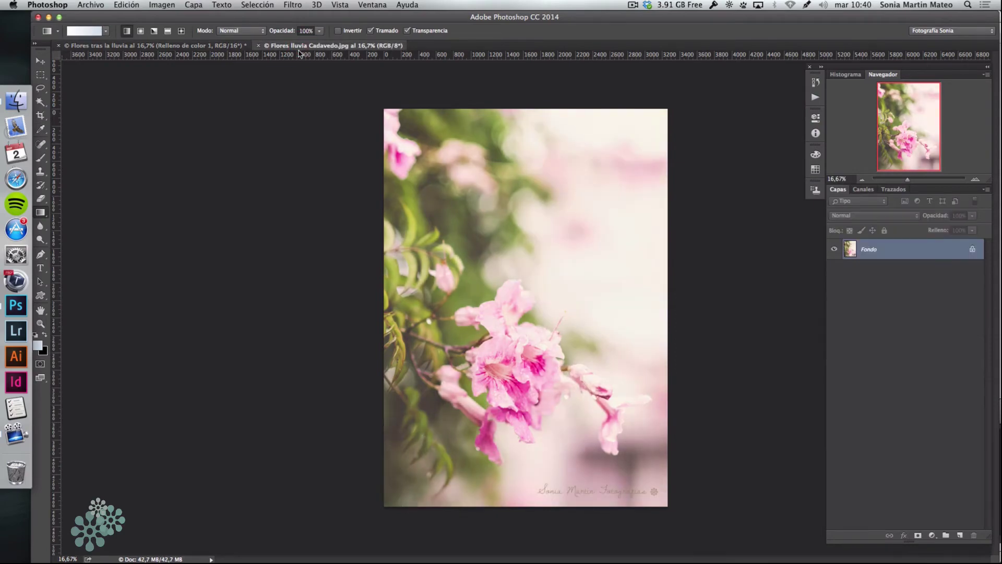
{"action": "left_click", "coordinate": [210, 47]}
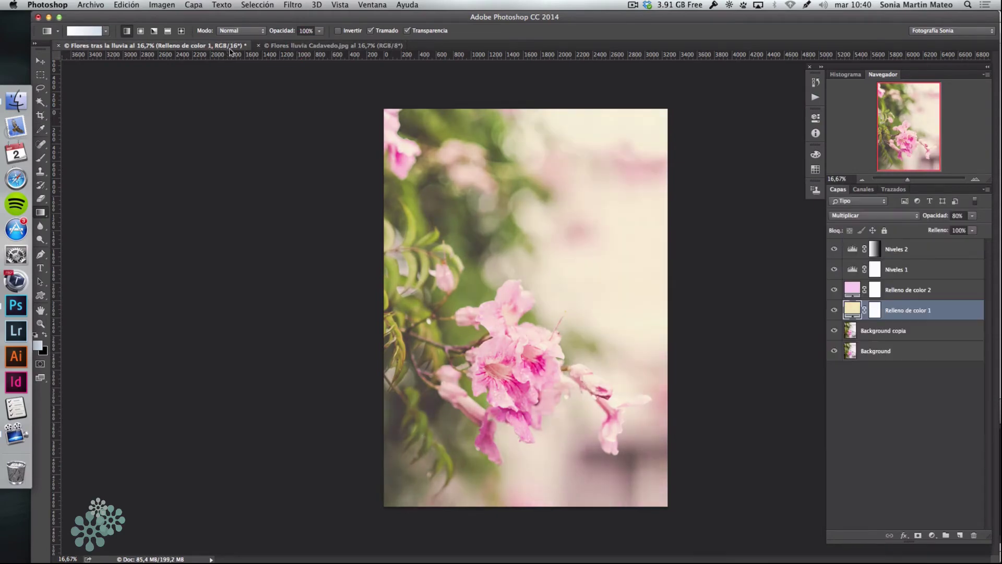
- Draw a left-to-right gradient on the Relleno de color 1 mask, redoing it once
{"action": "left_click", "coordinate": [876, 312]}
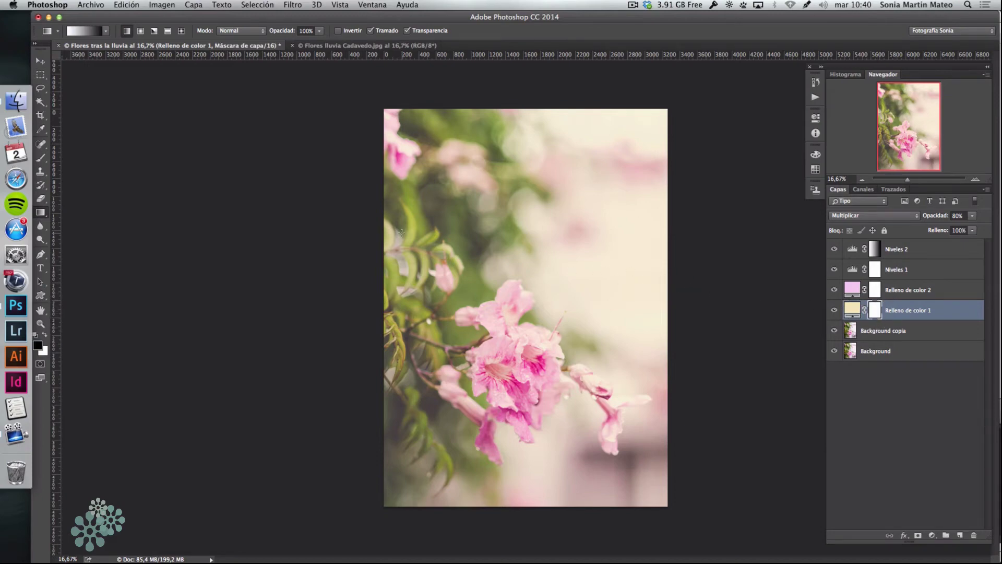
{"action": "left_click_drag", "start_coordinate": [381, 247], "coordinate": [716, 242]}
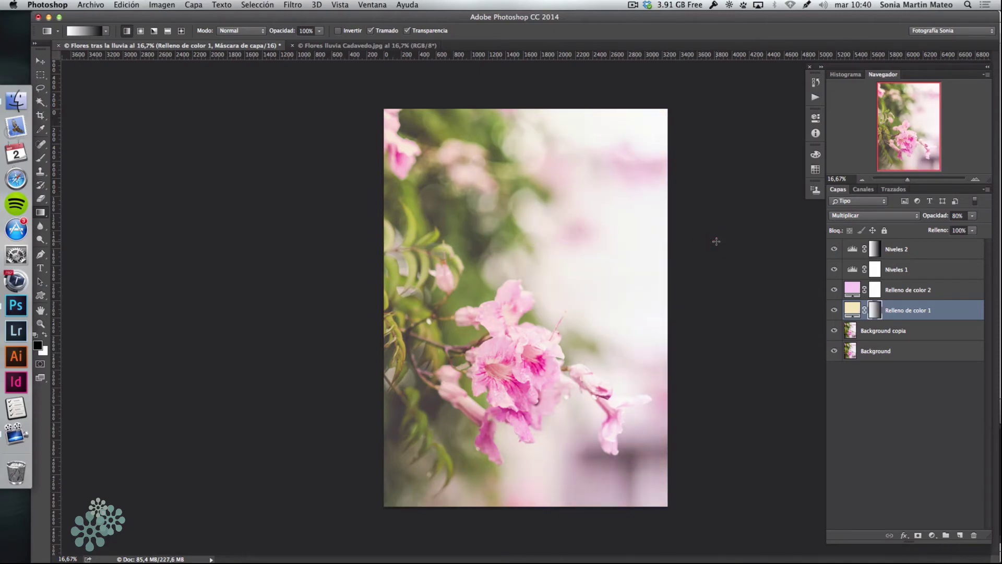
{"action": "key", "text": "ctrl+z"}
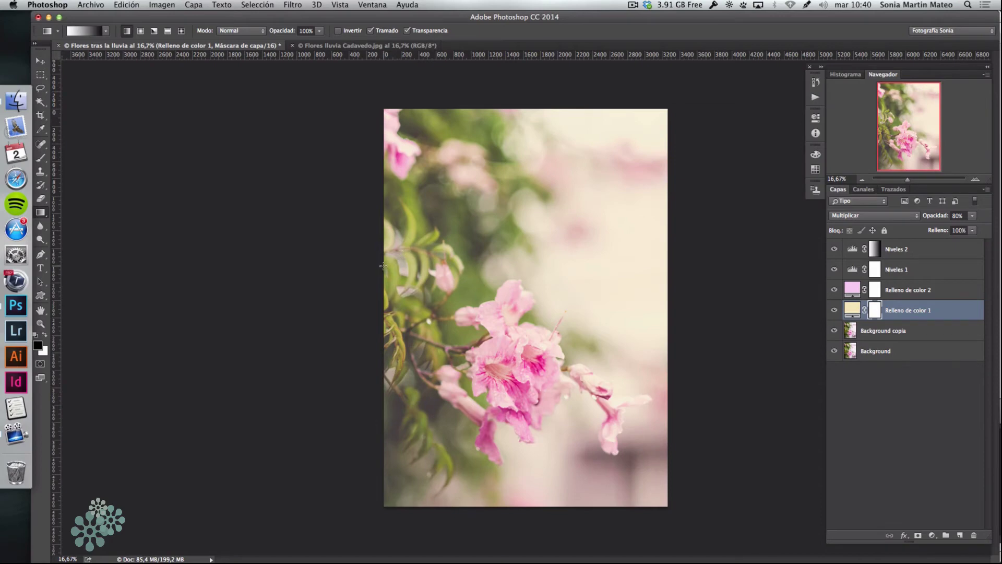
{"action": "left_click_drag", "start_coordinate": [383, 266], "coordinate": [666, 264]}
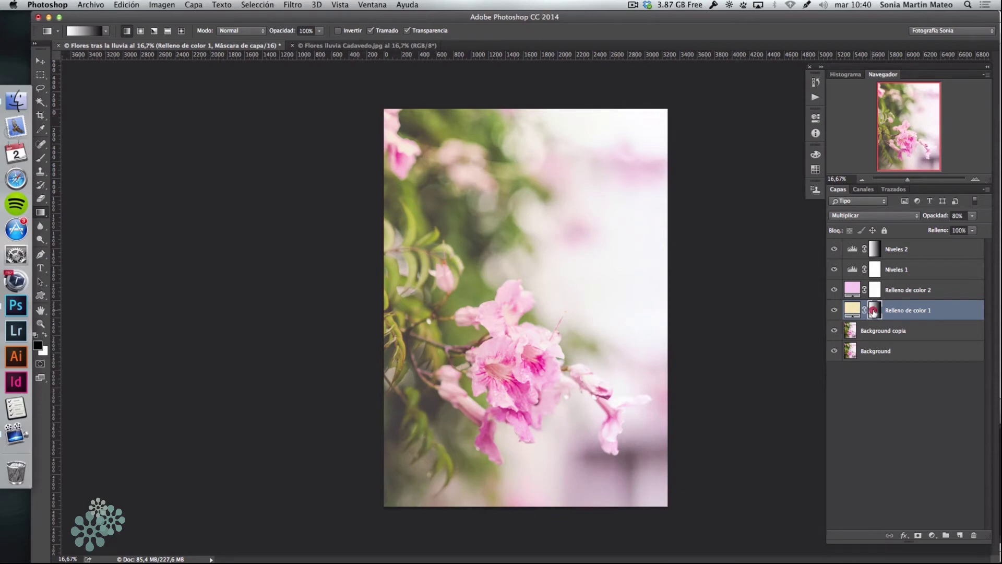
- Lower the Relleno de color 1 mask density to 49% and display the mask alone
{"action": "double_click", "coordinate": [873, 312]}
{"action": "left_click_drag", "start_coordinate": [671, 115], "coordinate": [180, 110]}
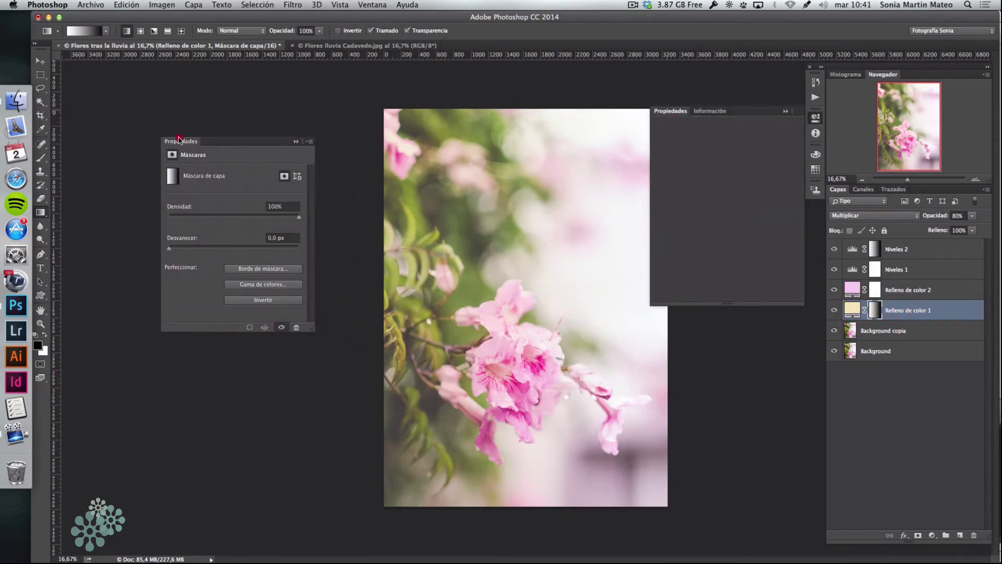
{"action": "left_click", "coordinate": [785, 110]}
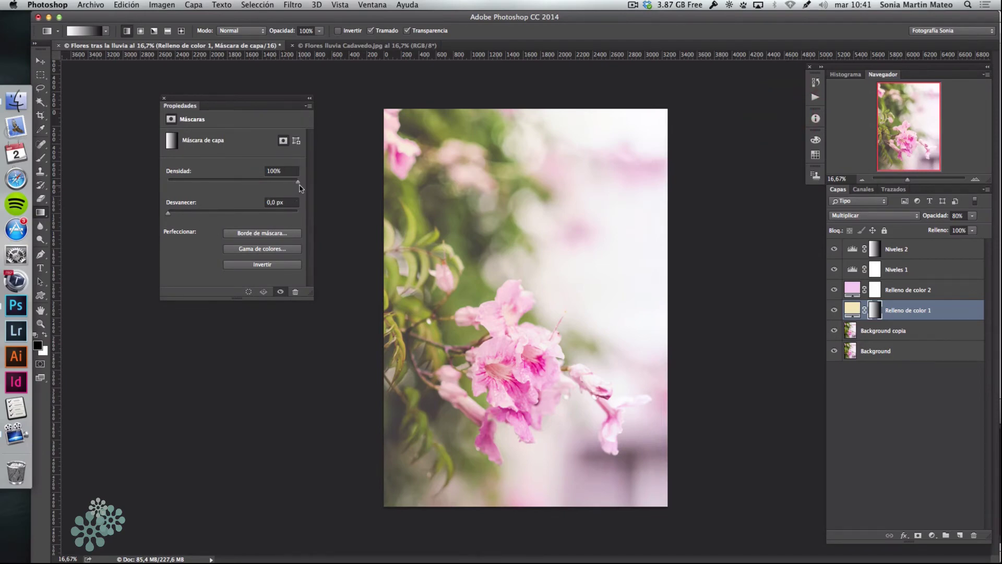
{"action": "left_click_drag", "start_coordinate": [298, 183], "coordinate": [233, 185]}
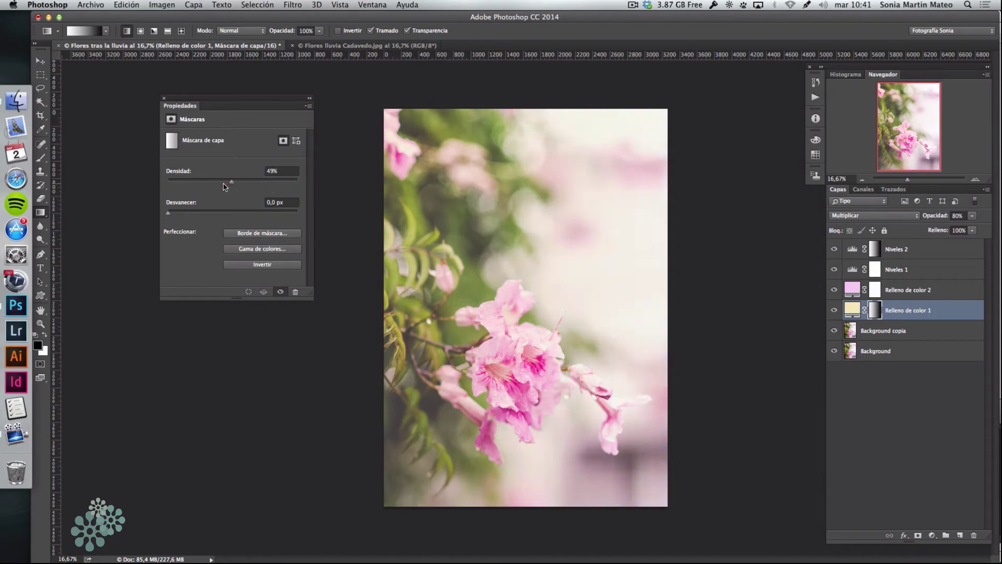
{"action": "left_click", "coordinate": [163, 97]}
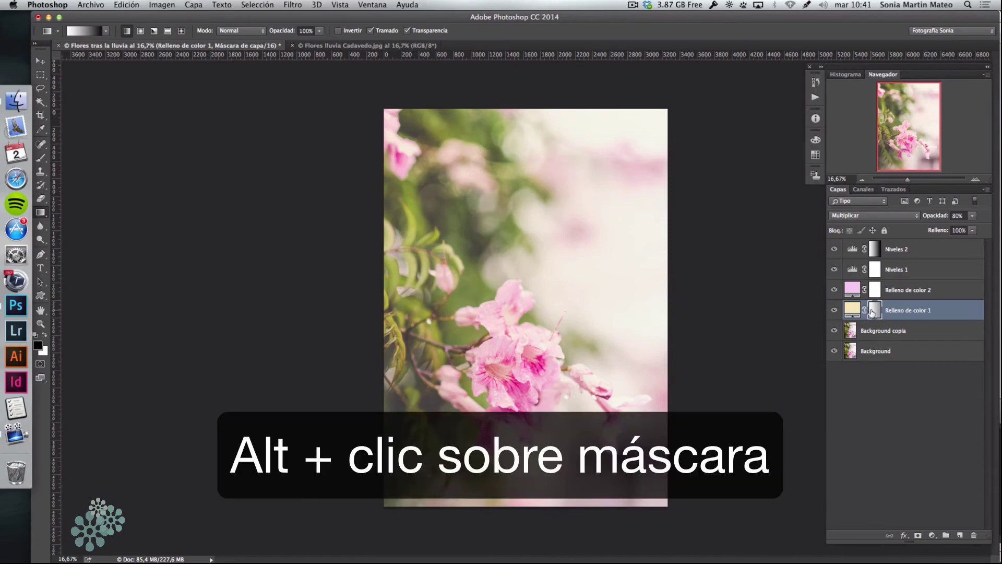
{"action": "left_click", "coordinate": [874, 313], "text": "alt"}
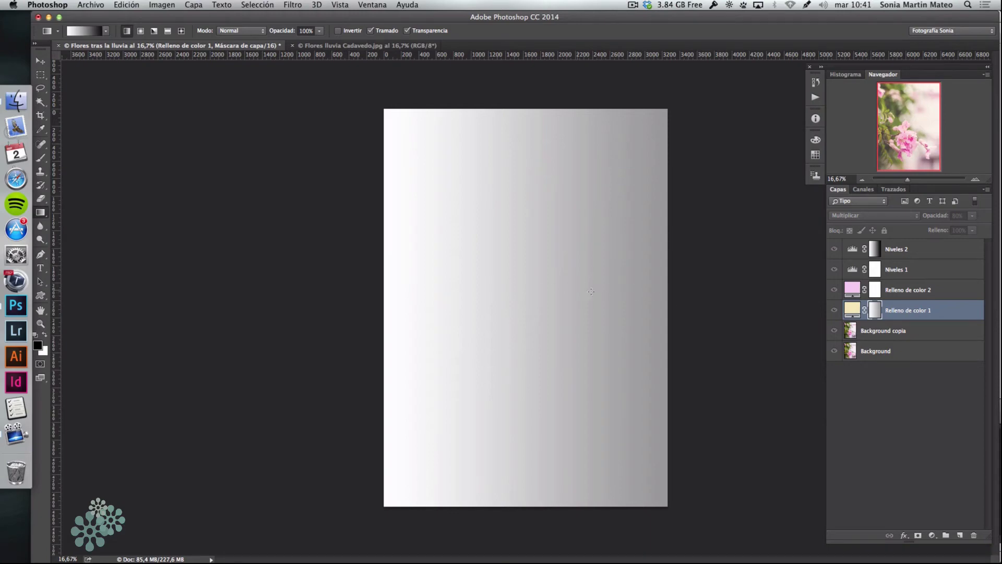
- Return to the normal photo view and compare it with the original Cadavedo photo
{"action": "left_click", "coordinate": [875, 311], "text": "alt"}
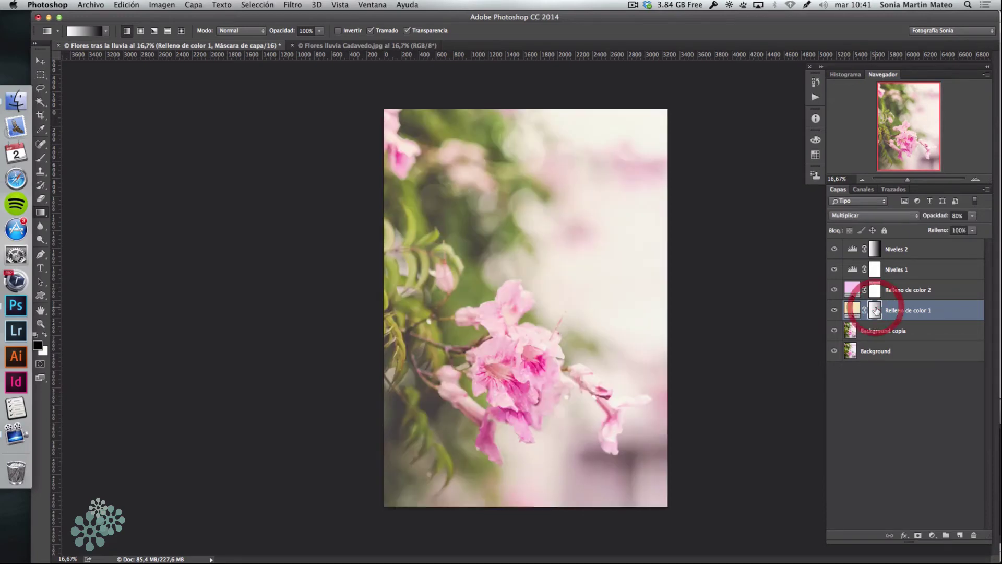
{"action": "left_click", "coordinate": [340, 46]}
{"action": "left_click", "coordinate": [226, 46]}
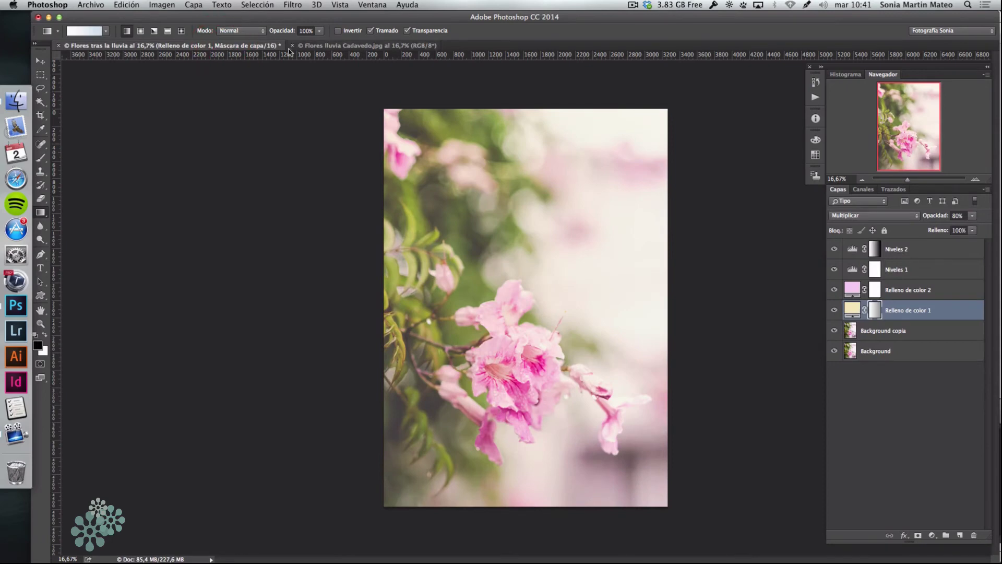
{"action": "left_click", "coordinate": [328, 46]}
{"action": "left_click", "coordinate": [262, 47]}
- Raise Niveles 1 opacity to about 46%, comparing with the original photo
{"action": "left_click", "coordinate": [928, 249]}
{"action": "left_click", "coordinate": [933, 270]}
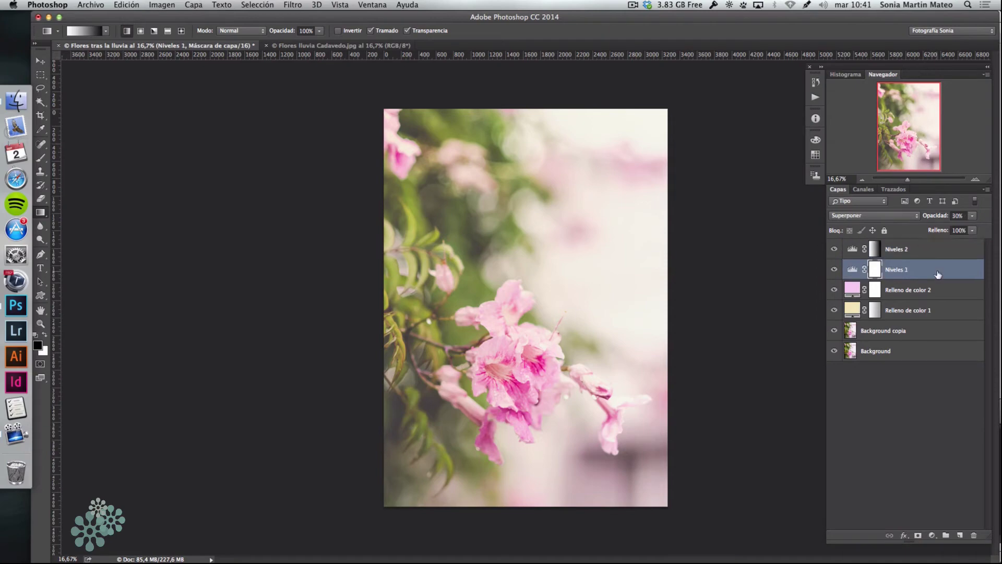
{"action": "left_click", "coordinate": [972, 216]}
{"action": "mouse_move", "coordinate": [951, 230]}
{"action": "left_mouse_down"}
{"action": "mouse_move", "coordinate": [981, 235]}
{"action": "mouse_move", "coordinate": [964, 231]}
{"action": "left_mouse_up"}
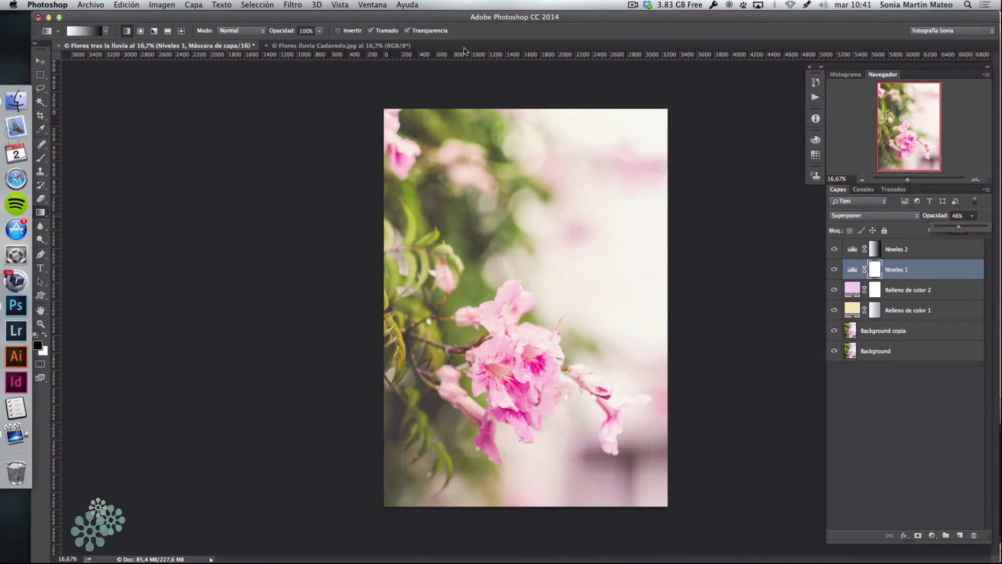
{"action": "left_click", "coordinate": [351, 47]}
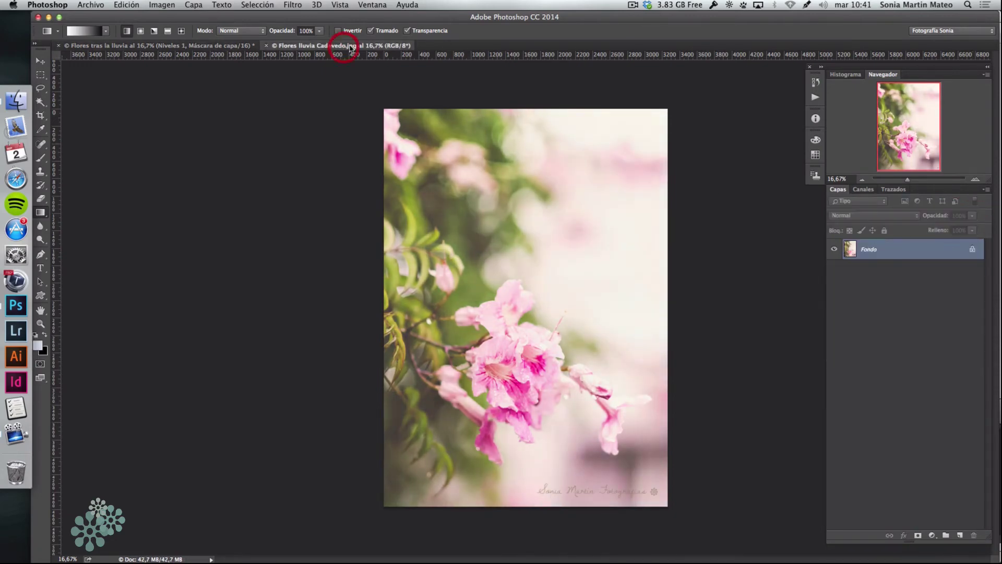
{"action": "left_click", "coordinate": [187, 46]}
{"action": "left_click", "coordinate": [318, 47]}
{"action": "left_click", "coordinate": [192, 47]}
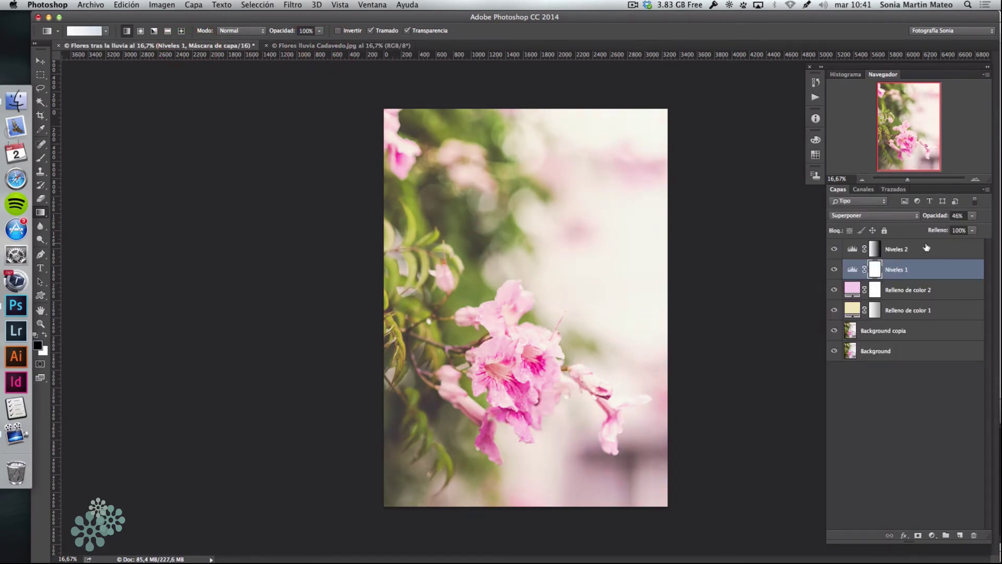
- Raise Niveles 1 opacity further to 58% and compare again with the original
{"action": "left_click_drag", "start_coordinate": [971, 218], "coordinate": [963, 230]}
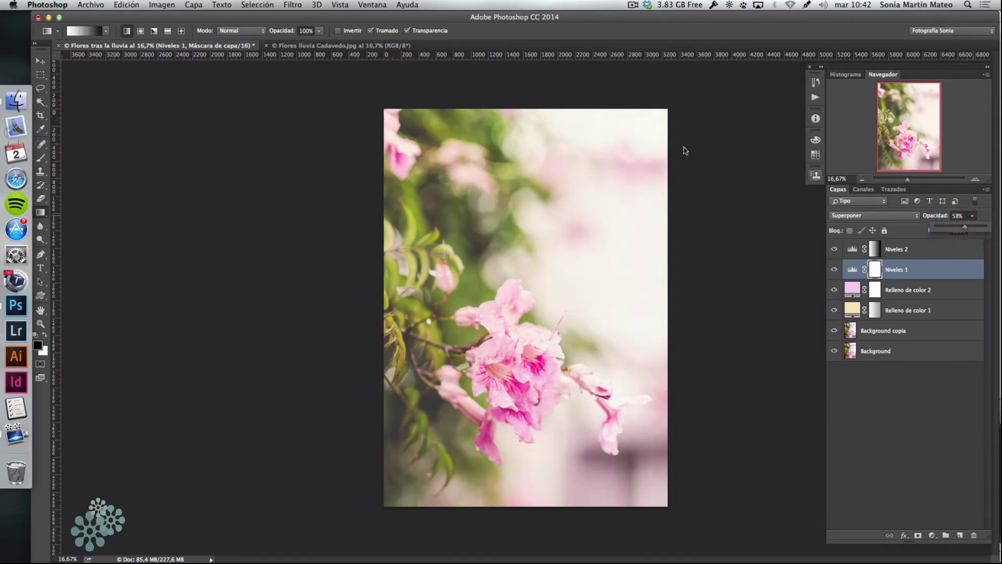
{"action": "left_click", "coordinate": [321, 46]}
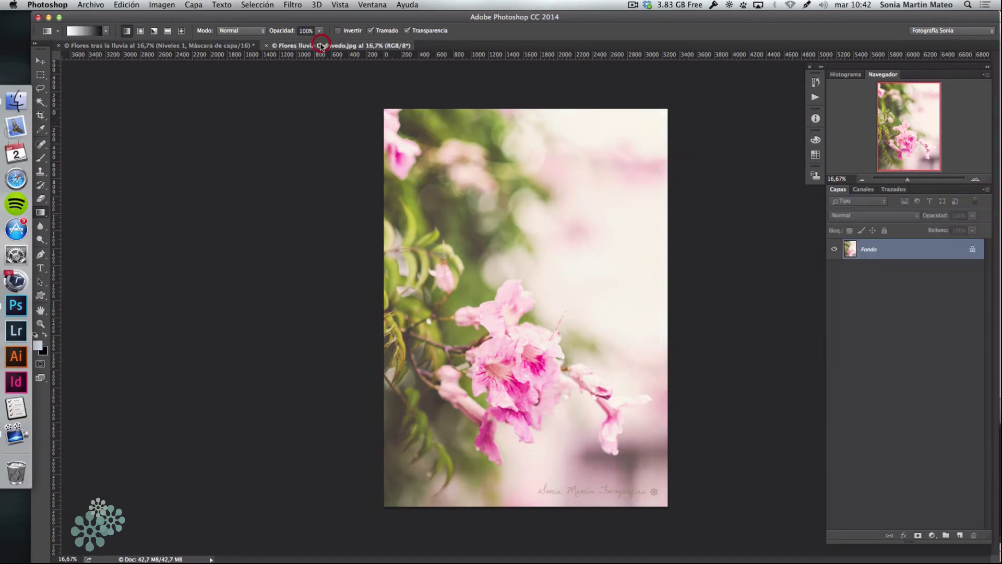
{"action": "left_click", "coordinate": [203, 45]}
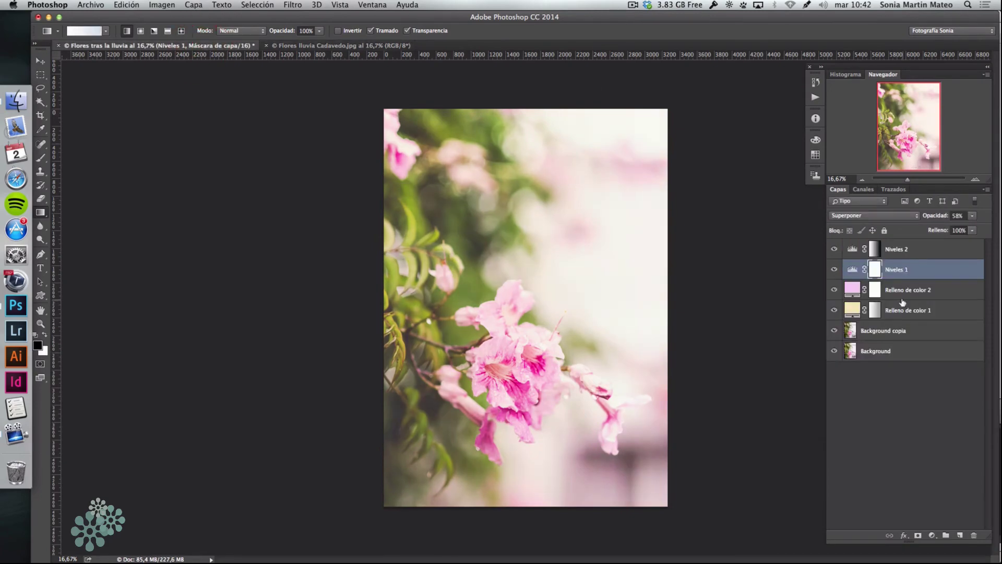
{"action": "left_click", "coordinate": [931, 249]}
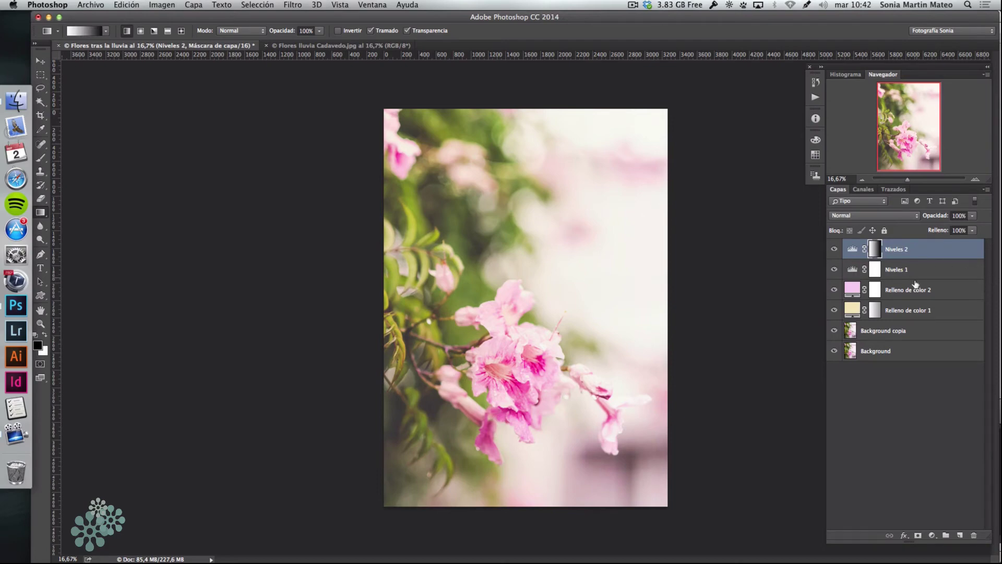
- Raise the pink Relleno de color 2 layer's opacity to 23%
{"action": "left_click", "coordinate": [919, 291]}
{"action": "left_click", "coordinate": [973, 216]}
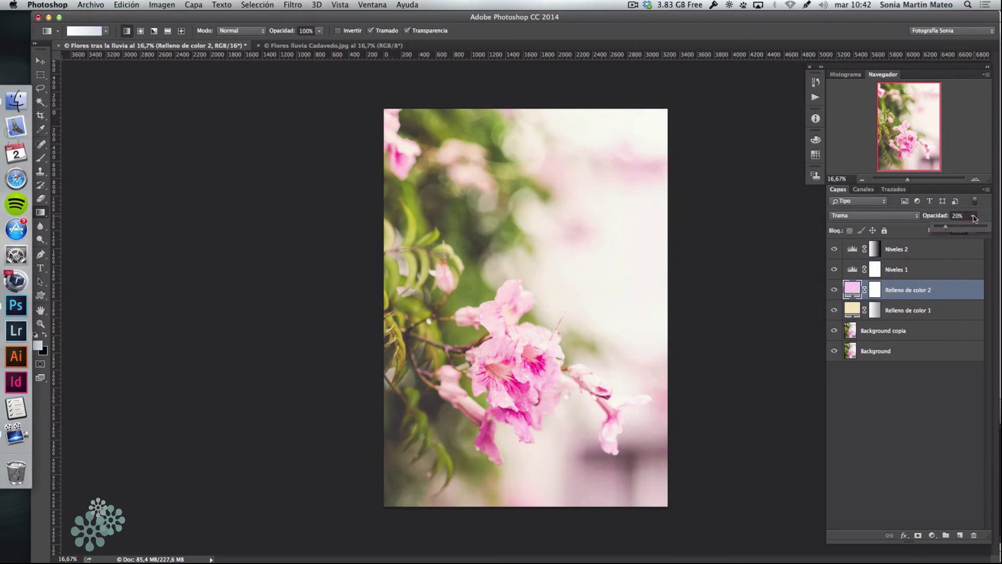
{"action": "left_click_drag", "start_coordinate": [947, 228], "coordinate": [949, 230]}
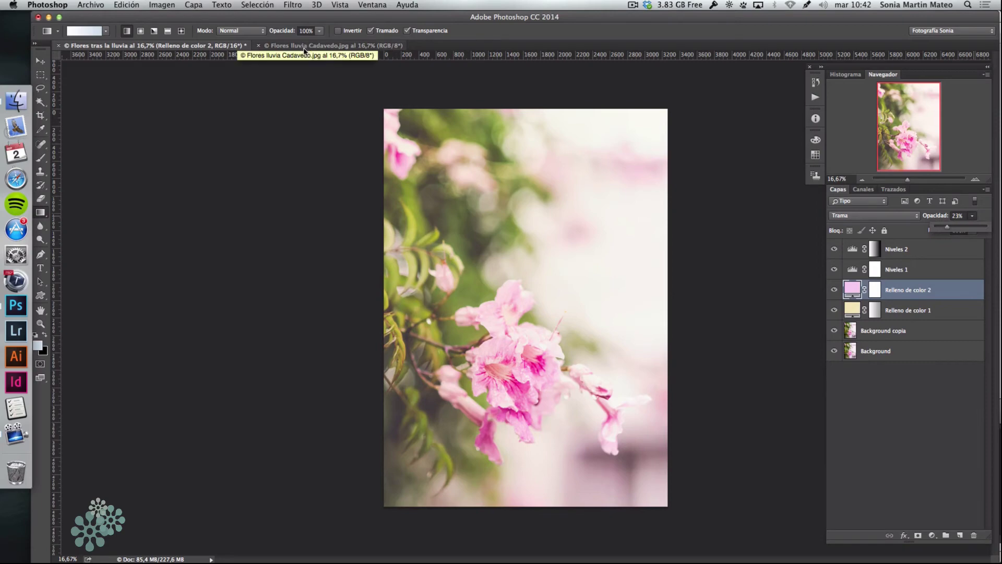
- Compare the edit with the original photo, then select Niveles 2 so new layers go above it
{"action": "left_click", "coordinate": [276, 46]}
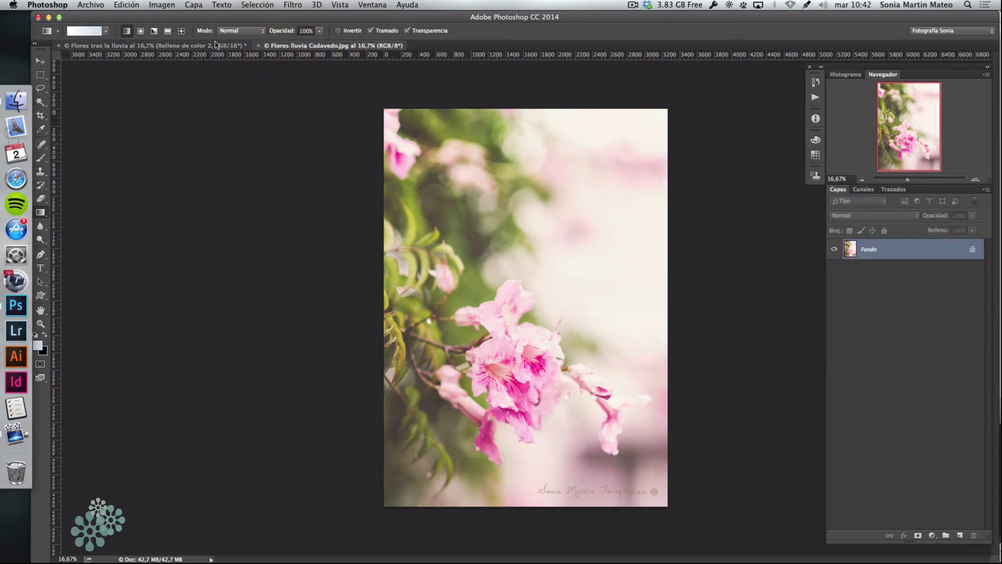
{"action": "left_click", "coordinate": [217, 45]}
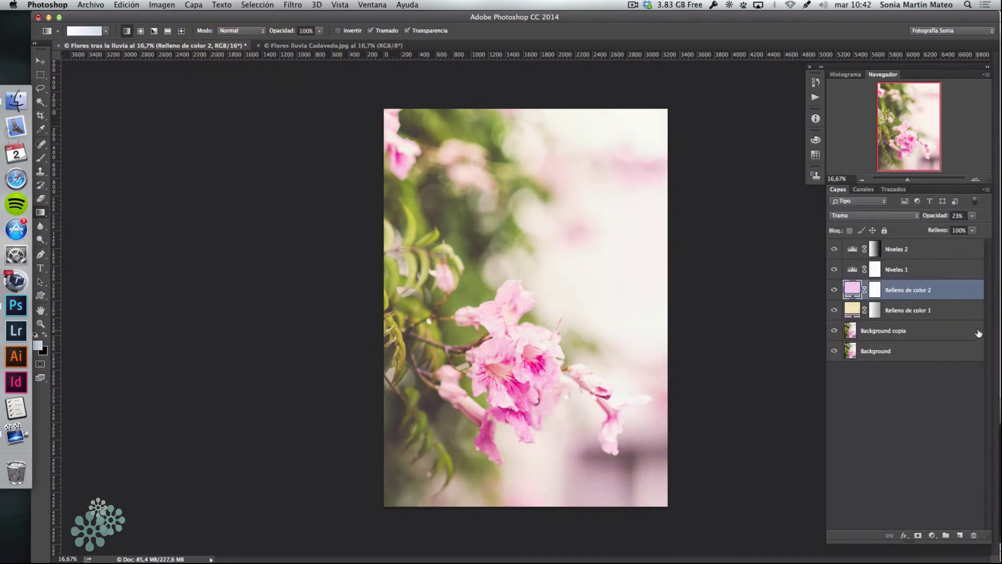
{"action": "left_click", "coordinate": [935, 250]}
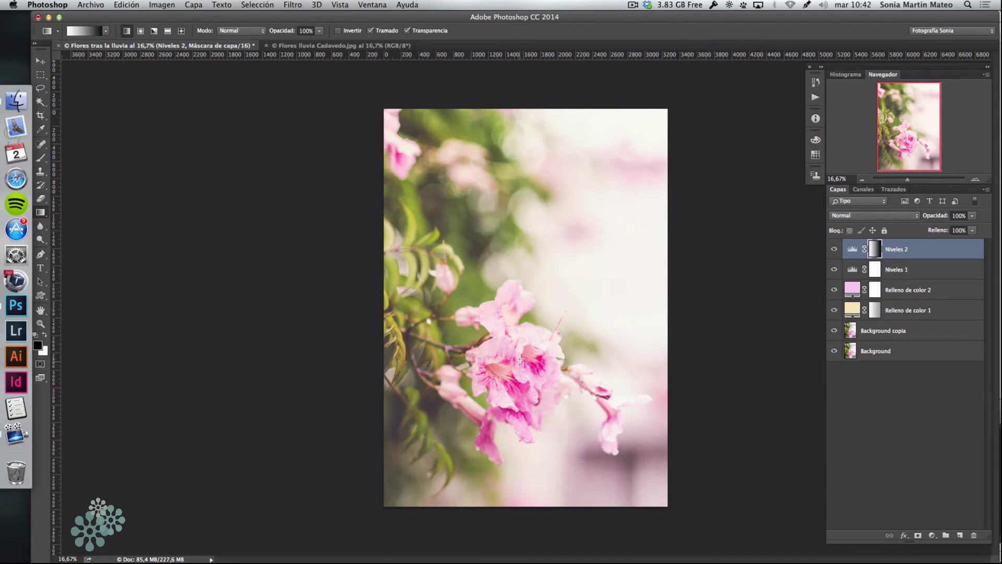
{"action": "left_click", "coordinate": [932, 536]}
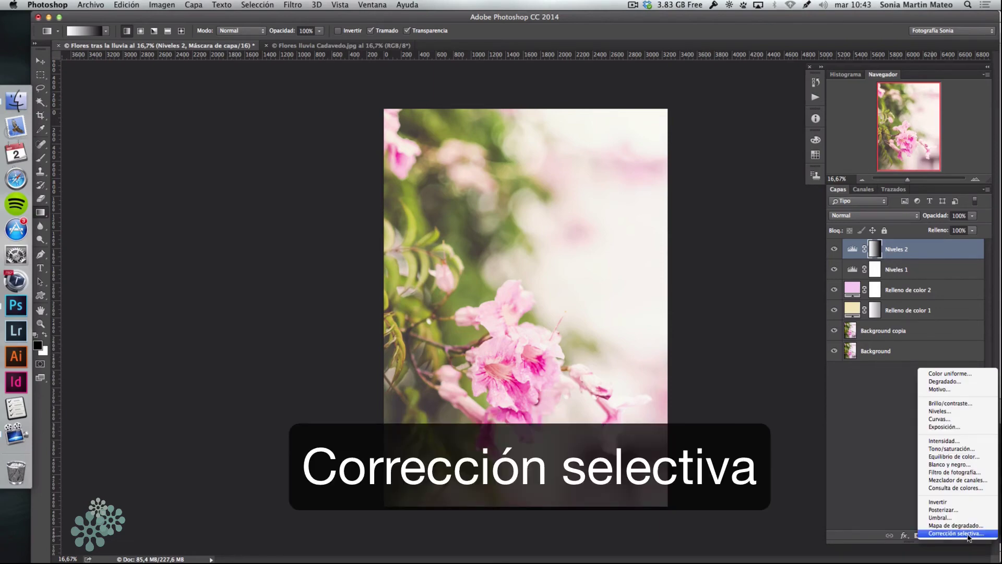
- Add a Selective Color layer set to Magentas with Magenta +24 and Negro +11
{"action": "left_click", "coordinate": [967, 534]}
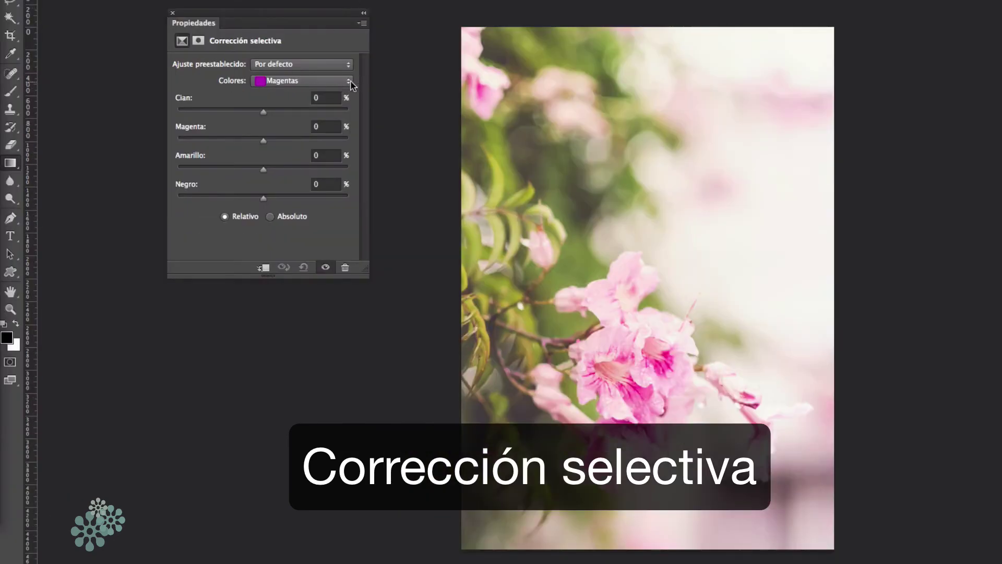
{"action": "left_click", "coordinate": [298, 150]}
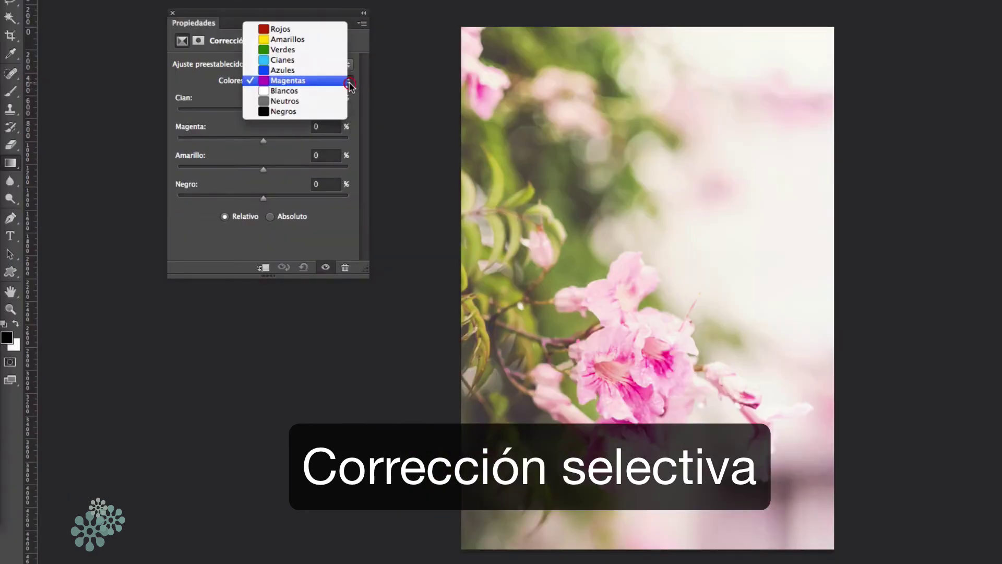
{"action": "left_click", "coordinate": [290, 83]}
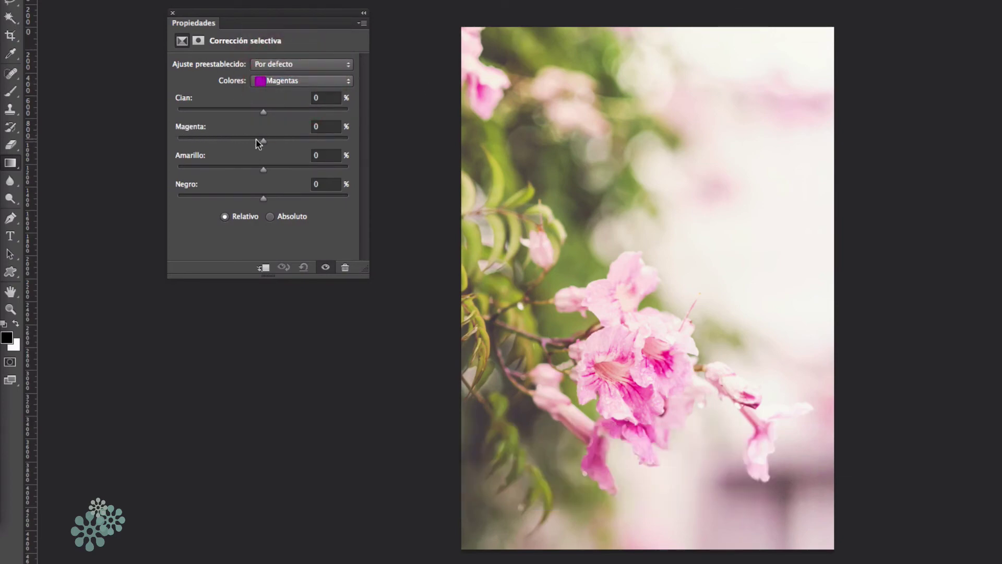
{"action": "mouse_move", "coordinate": [263, 141]}
{"action": "left_mouse_down"}
{"action": "mouse_move", "coordinate": [298, 142]}
{"action": "mouse_move", "coordinate": [290, 148]}
{"action": "left_mouse_up"}
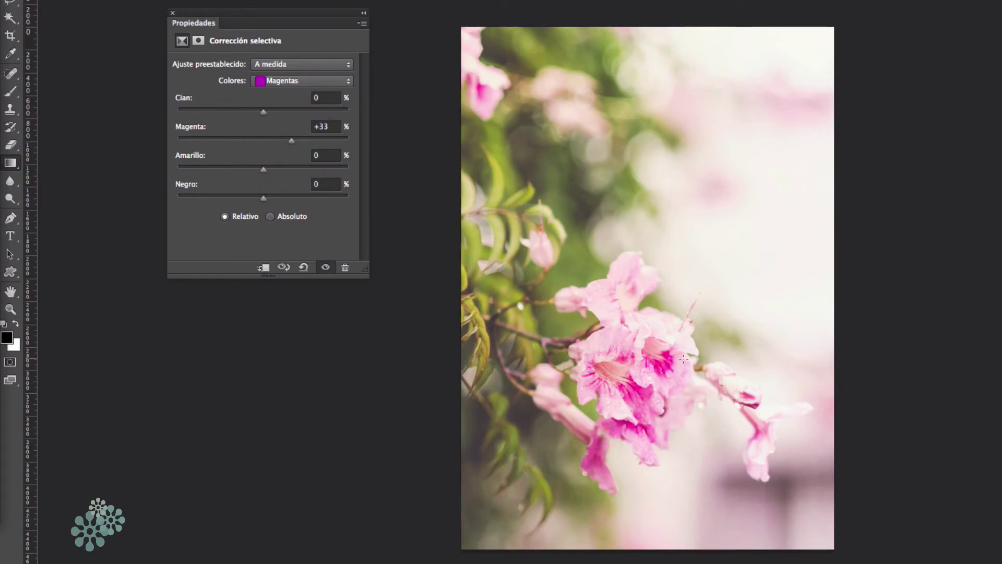
{"action": "mouse_move", "coordinate": [285, 142]}
{"action": "left_mouse_down"}
{"action": "mouse_move", "coordinate": [351, 149]}
{"action": "mouse_move", "coordinate": [284, 141]}
{"action": "left_mouse_up"}
{"action": "left_click_drag", "start_coordinate": [264, 200], "coordinate": [273, 201]}
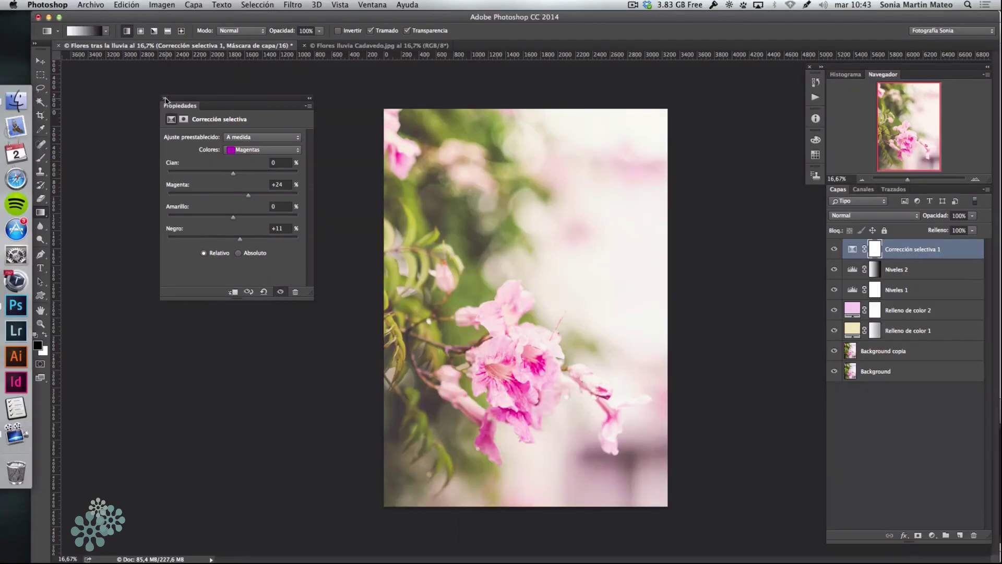
- Close the Selective Color properties and toggle the layer off and on to compare
{"action": "left_click", "coordinate": [164, 98]}
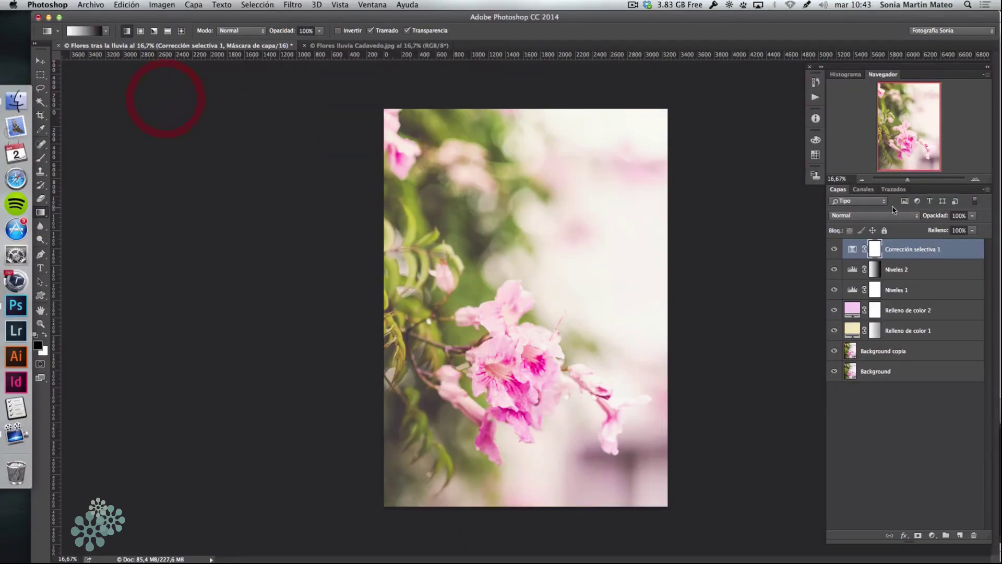
{"action": "left_click", "coordinate": [834, 250]}
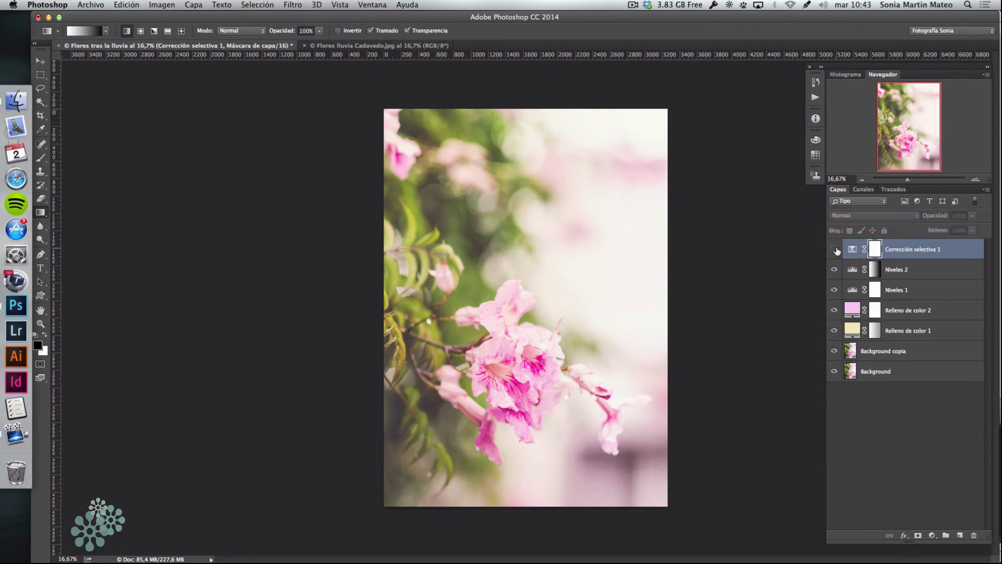
{"action": "left_click", "coordinate": [834, 250]}
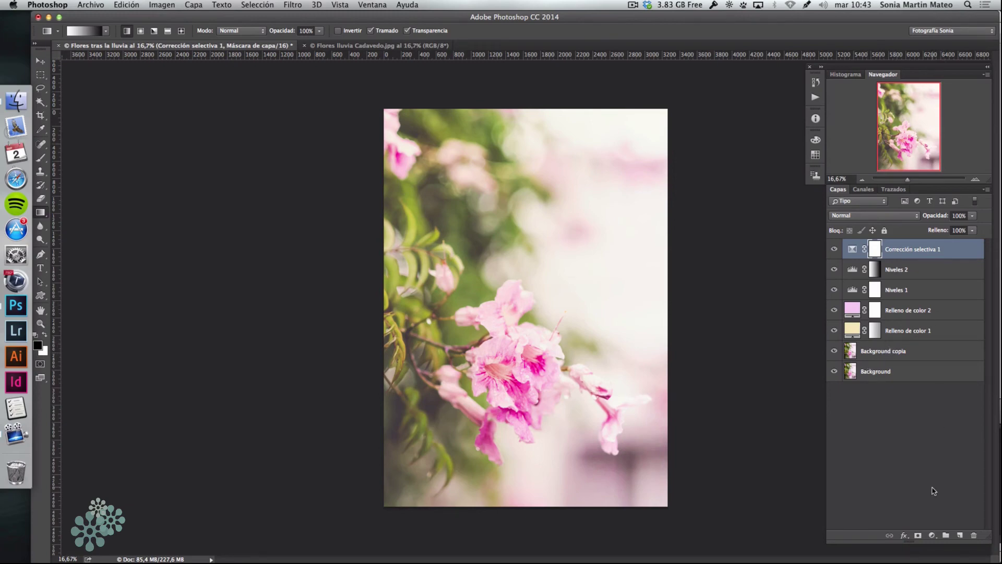
{"action": "left_click", "coordinate": [931, 535]}
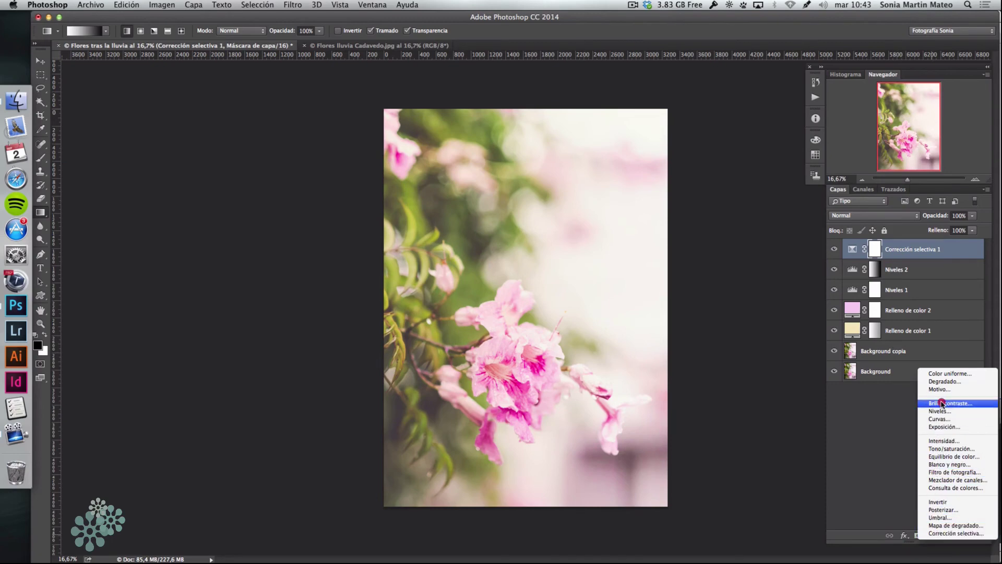
- Add a radial gradient fill layer fading from a white centre to black edges
{"action": "left_click", "coordinate": [941, 382]}
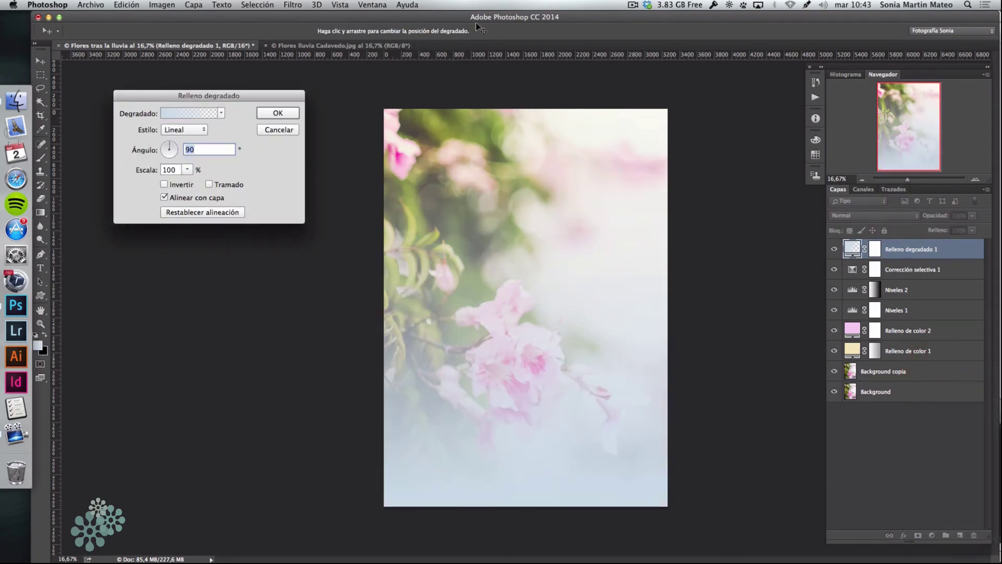
{"action": "left_click", "coordinate": [176, 113]}
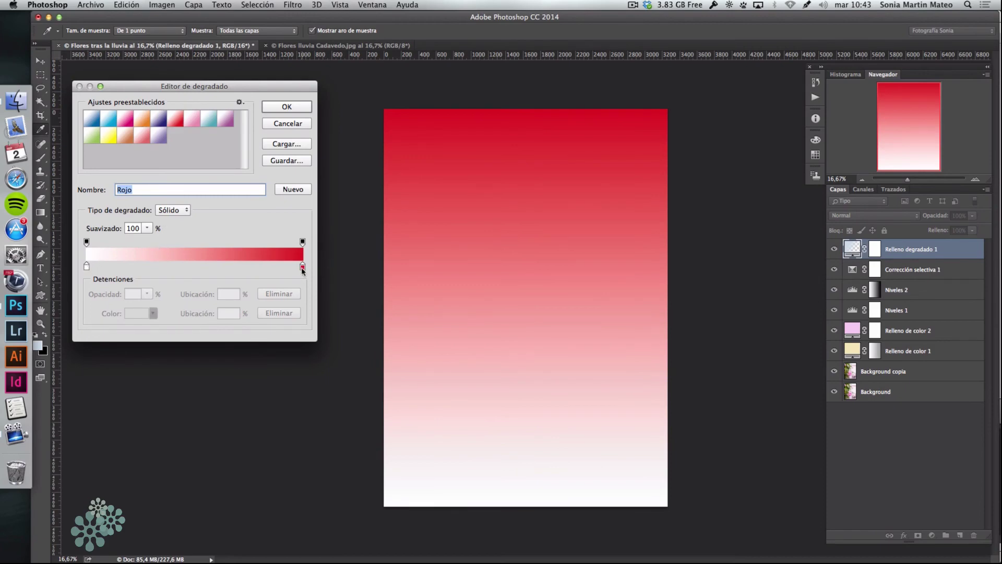
{"action": "left_click", "coordinate": [302, 268]}
{"action": "left_click", "coordinate": [153, 313]}
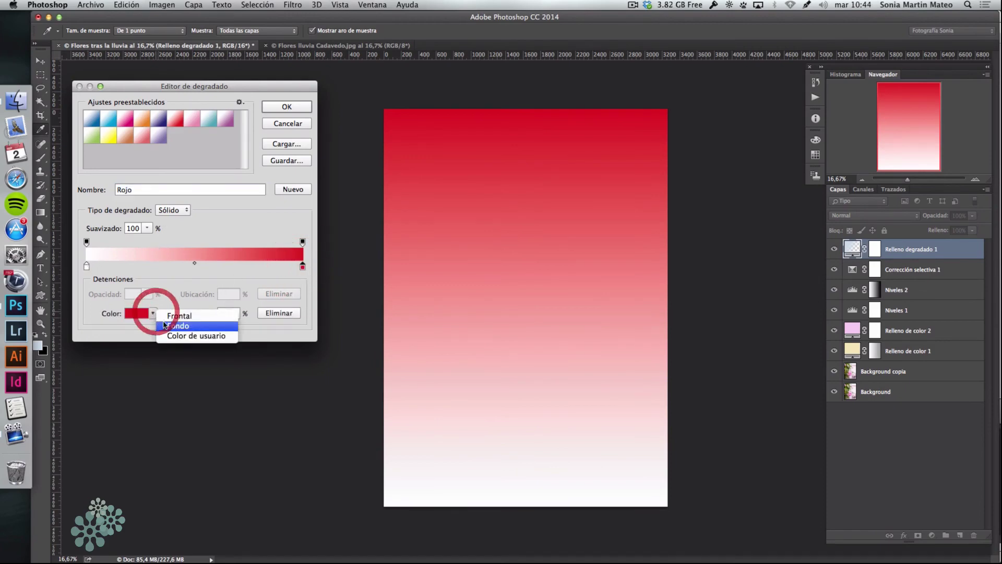
{"action": "left_click", "coordinate": [163, 326]}
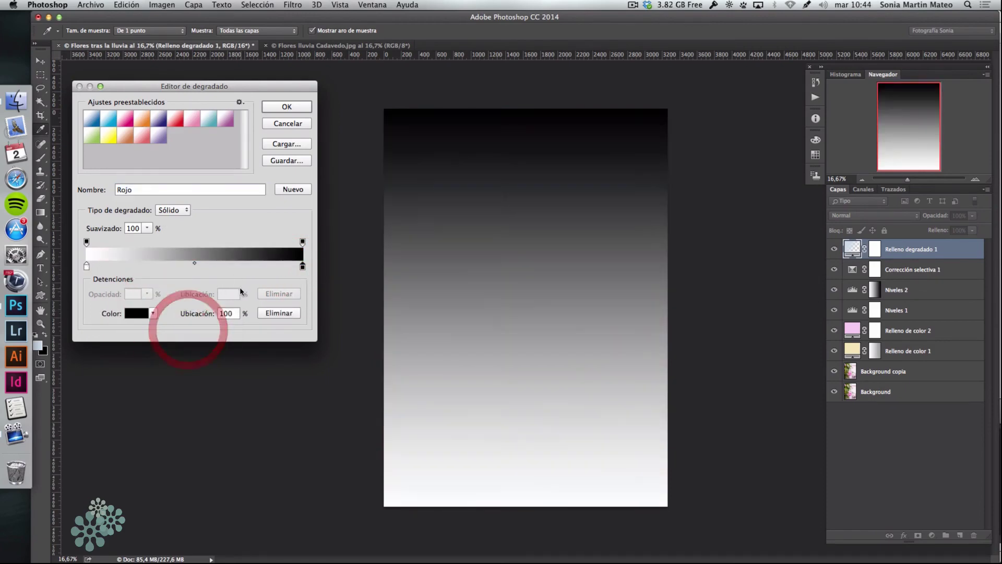
{"action": "left_click", "coordinate": [284, 107]}
{"action": "left_click", "coordinate": [203, 132]}
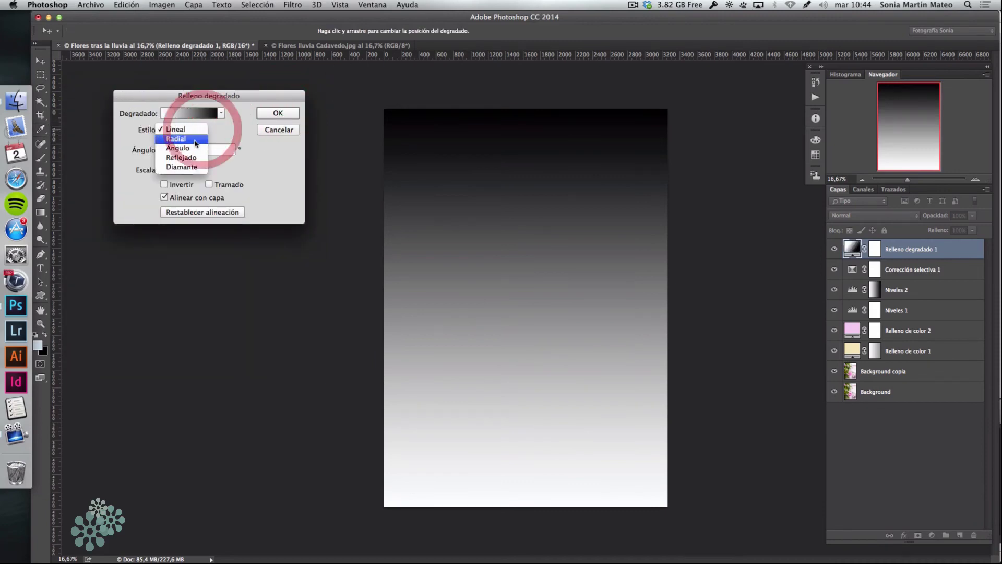
{"action": "left_click", "coordinate": [199, 139]}
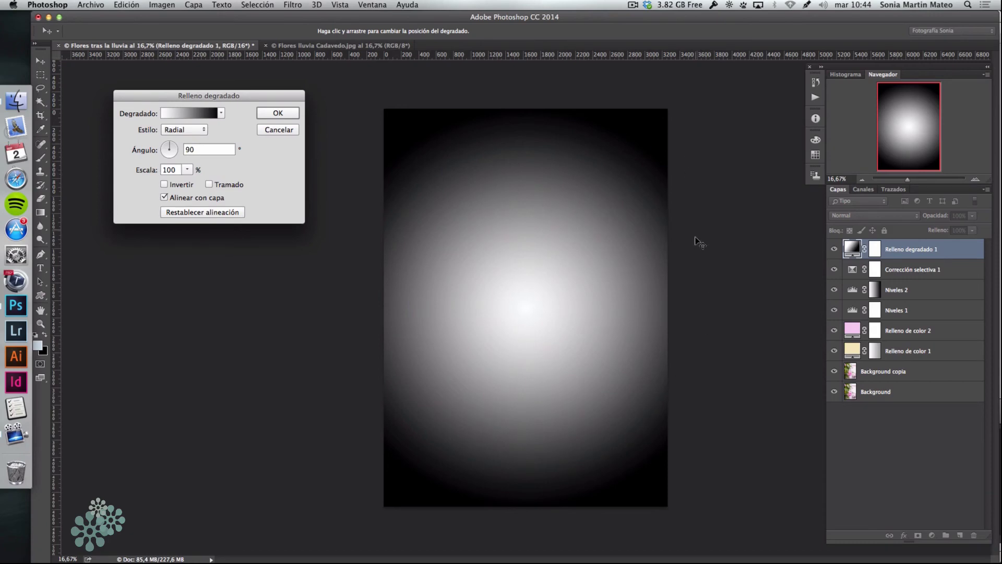
{"action": "left_click", "coordinate": [274, 111]}
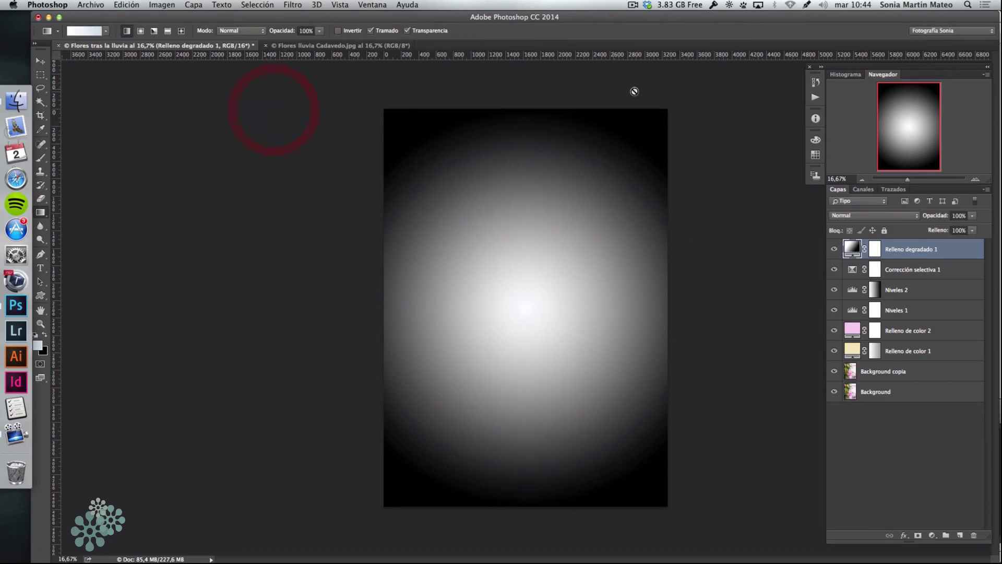
- Set Relleno degradado 1 to Luz suave at 19% opacity, then view the Cadavedo reference
{"action": "left_click", "coordinate": [915, 215]}
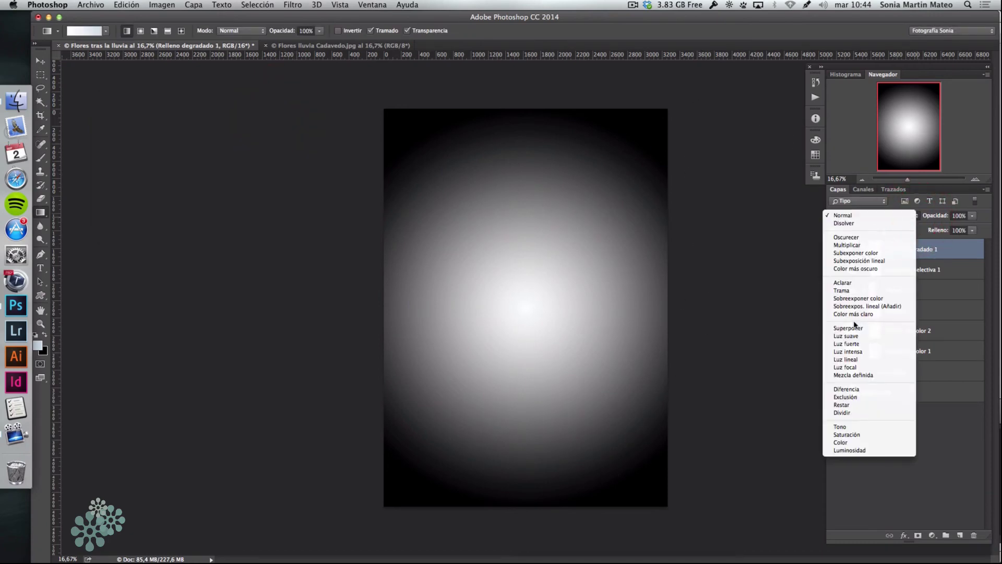
{"action": "left_click", "coordinate": [855, 335]}
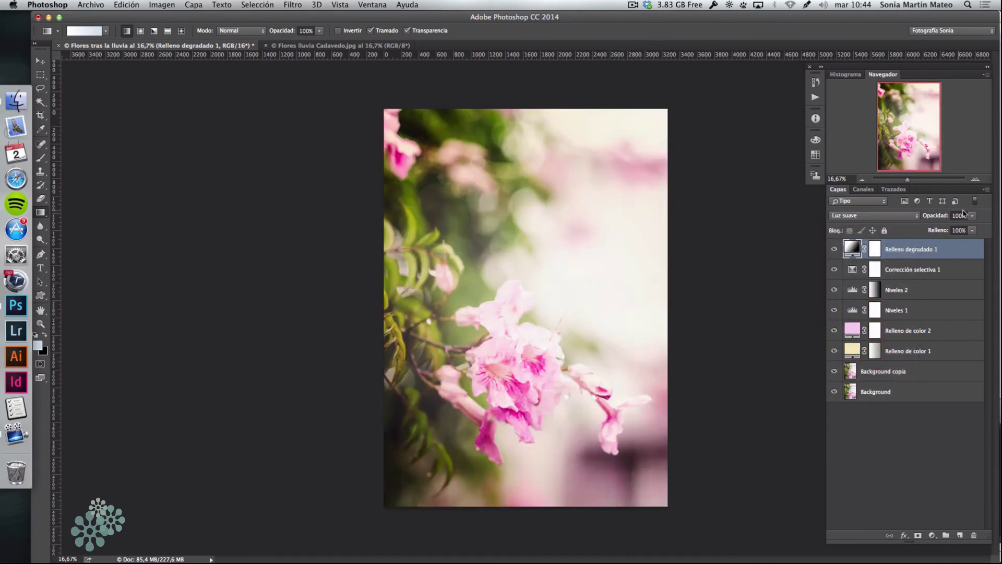
{"action": "left_click_drag", "start_coordinate": [972, 215], "coordinate": [939, 228]}
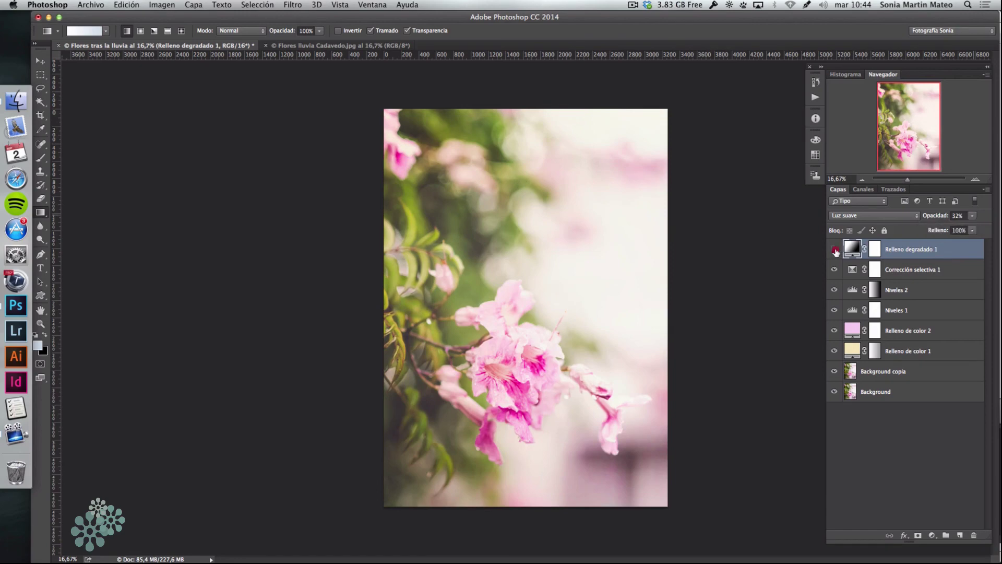
{"action": "left_click", "coordinate": [834, 249]}
{"action": "left_click_drag", "start_coordinate": [973, 215], "coordinate": [945, 230]}
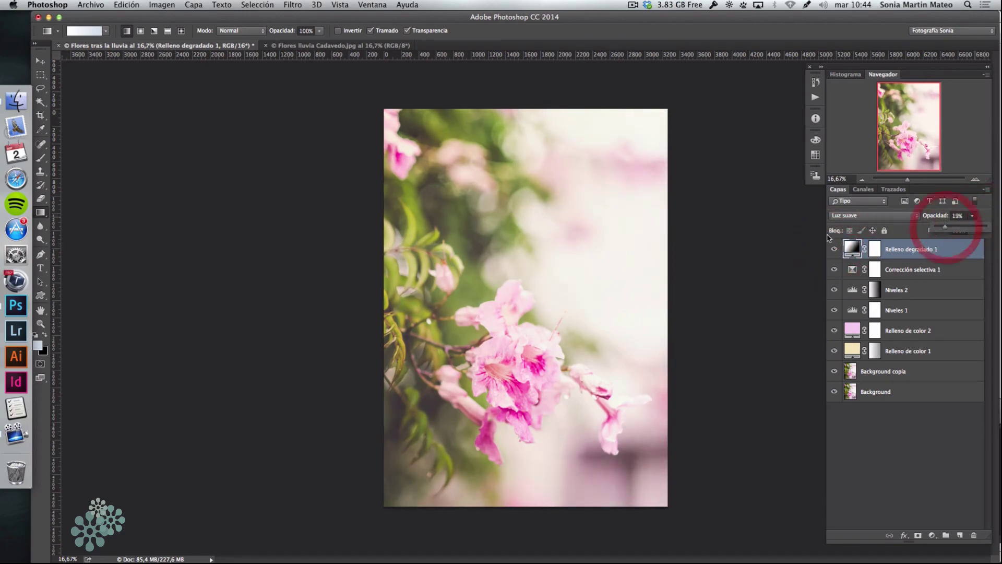
{"action": "left_click", "coordinate": [834, 249]}
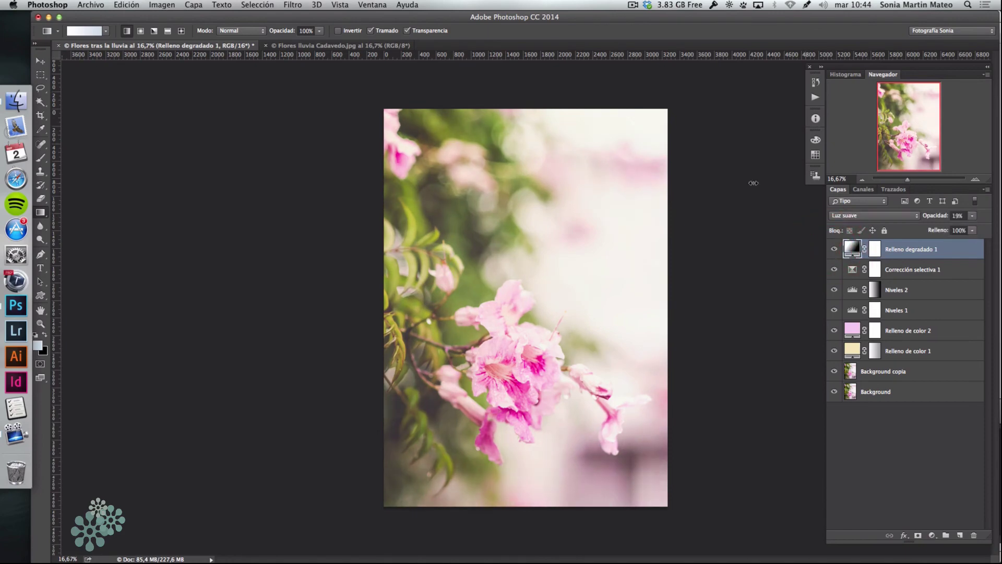
{"action": "left_click", "coordinate": [304, 46]}
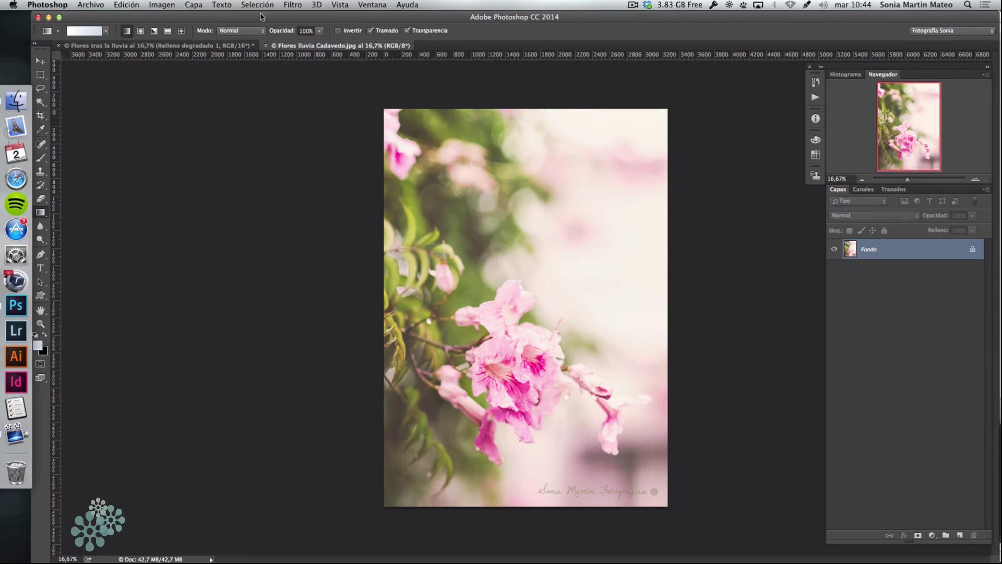
- Compare with the Cadavedo reference, then raise the Niveles 2 output black level to 36
{"action": "left_click", "coordinate": [211, 46]}
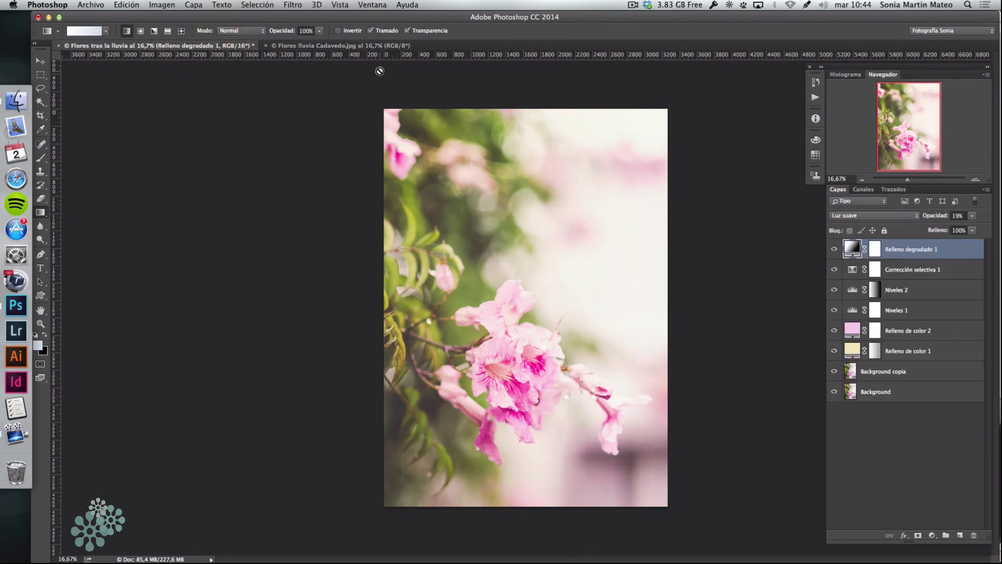
{"action": "left_click", "coordinate": [346, 46]}
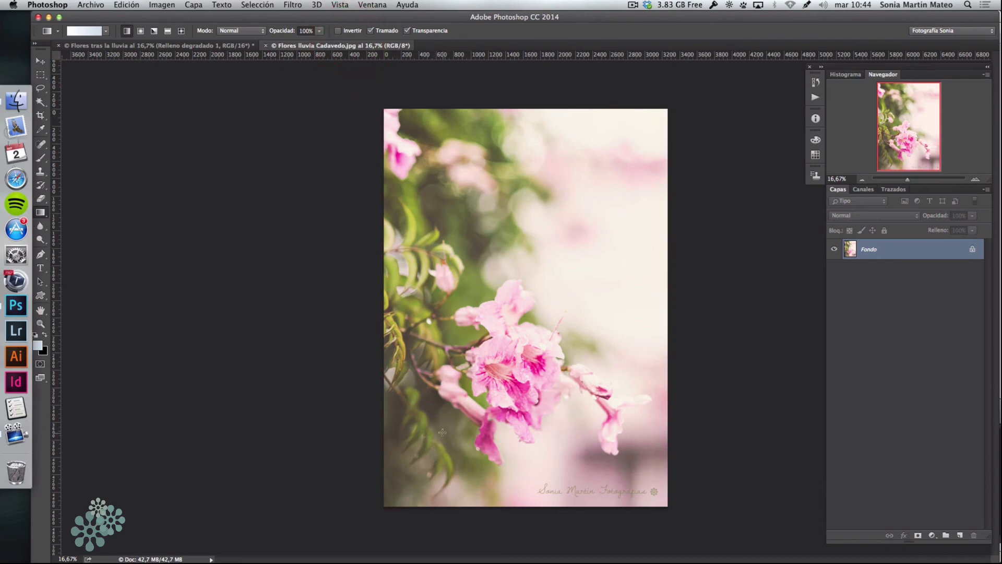
{"action": "left_click", "coordinate": [198, 46]}
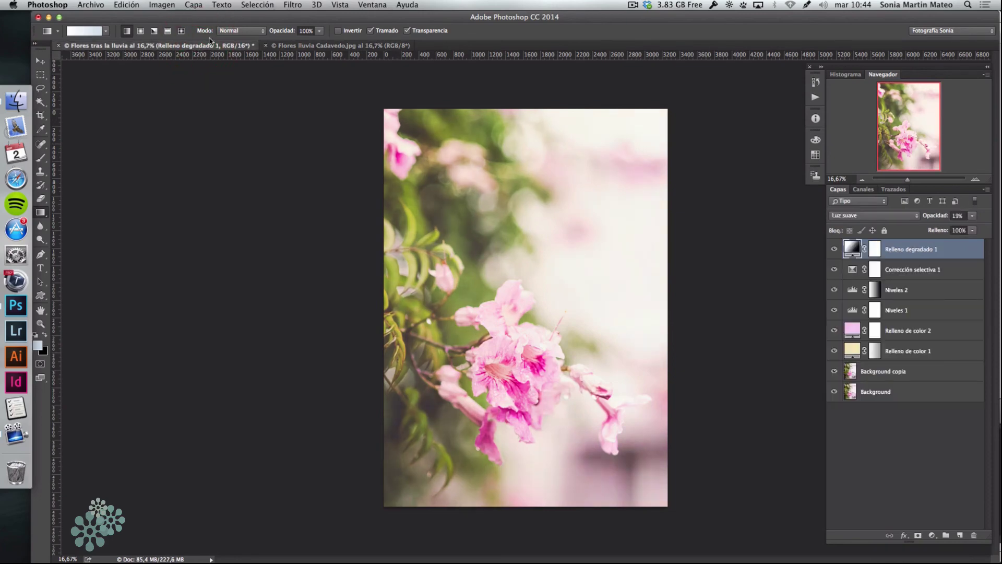
{"action": "double_click", "coordinate": [852, 290]}
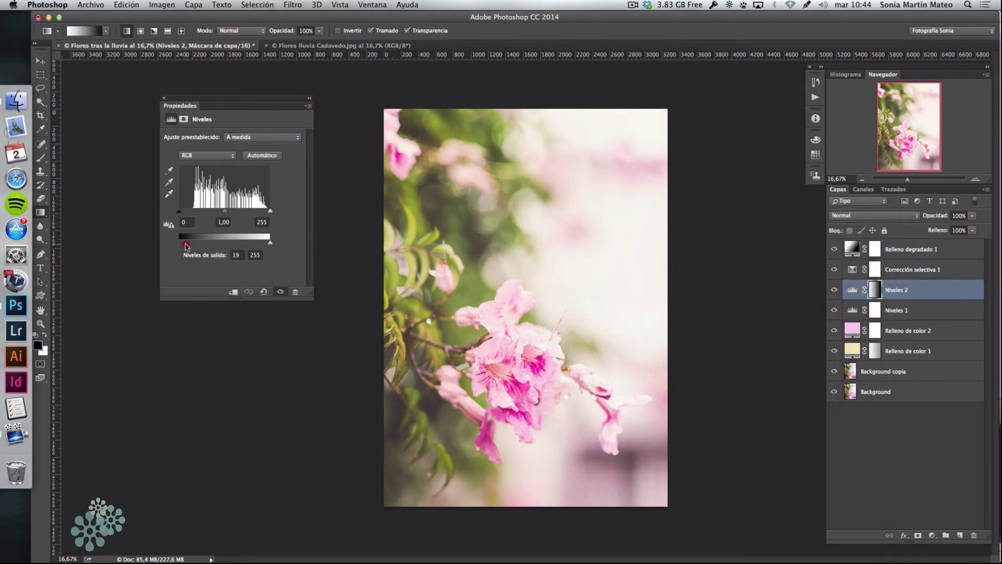
{"action": "left_click_drag", "start_coordinate": [186, 245], "coordinate": [190, 246]}
{"action": "left_click", "coordinate": [164, 99]}
- Compare against the Cadavedo image again and lower Niveles 2 opacity to 73%
{"action": "left_click", "coordinate": [289, 48]}
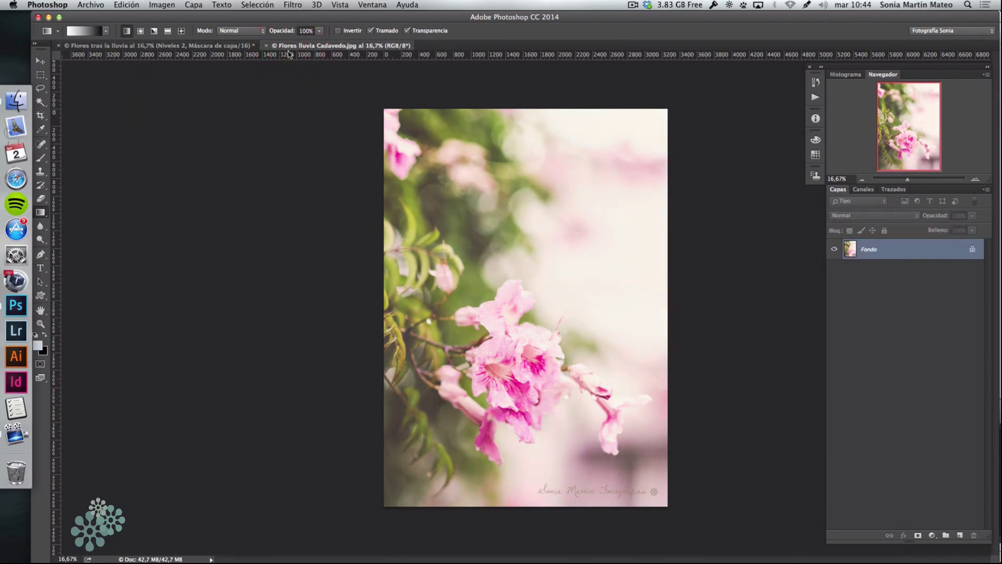
{"action": "left_click", "coordinate": [222, 47]}
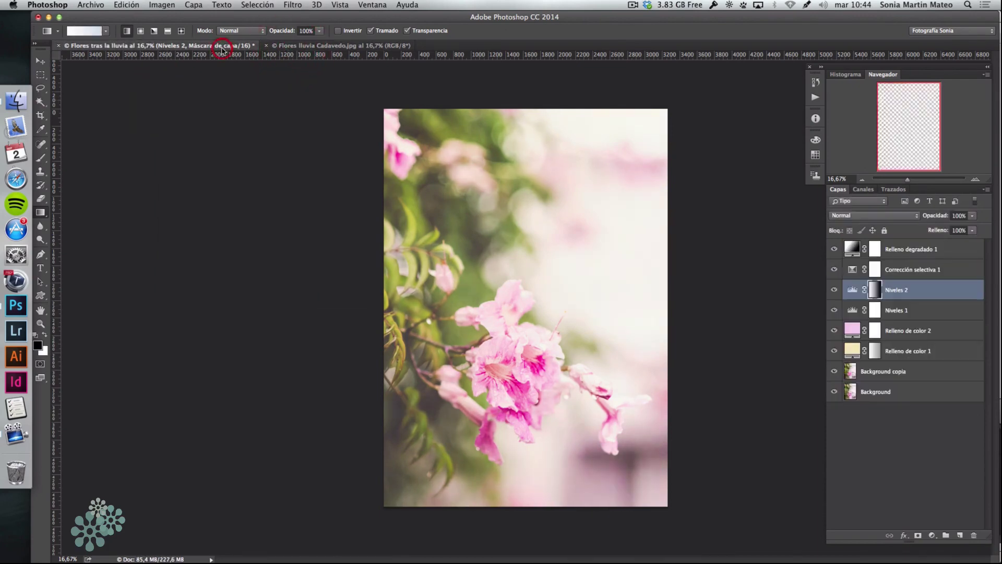
{"action": "left_click", "coordinate": [284, 48]}
{"action": "left_click", "coordinate": [243, 48]}
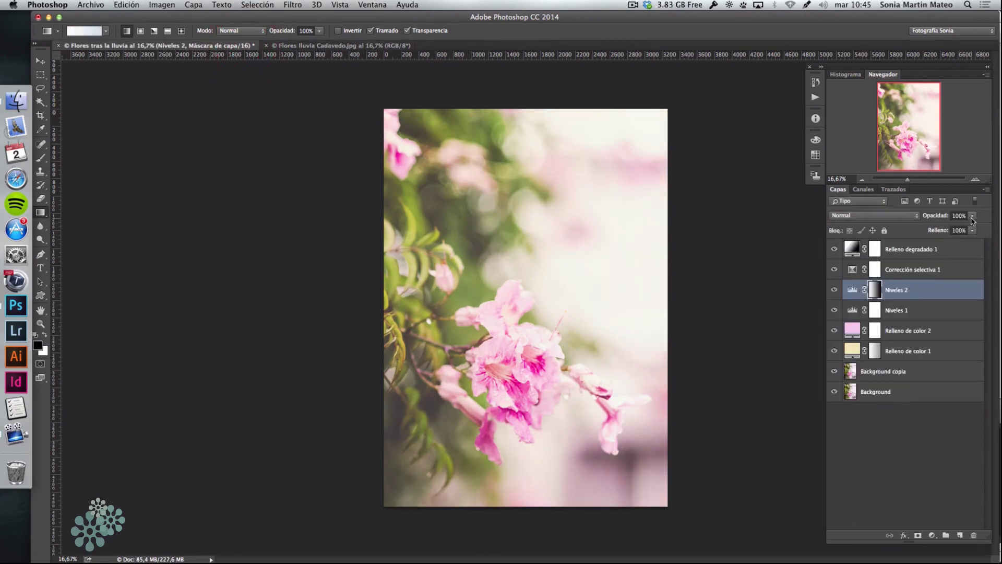
{"action": "left_click", "coordinate": [973, 219]}
{"action": "left_click_drag", "start_coordinate": [974, 226], "coordinate": [960, 226]}
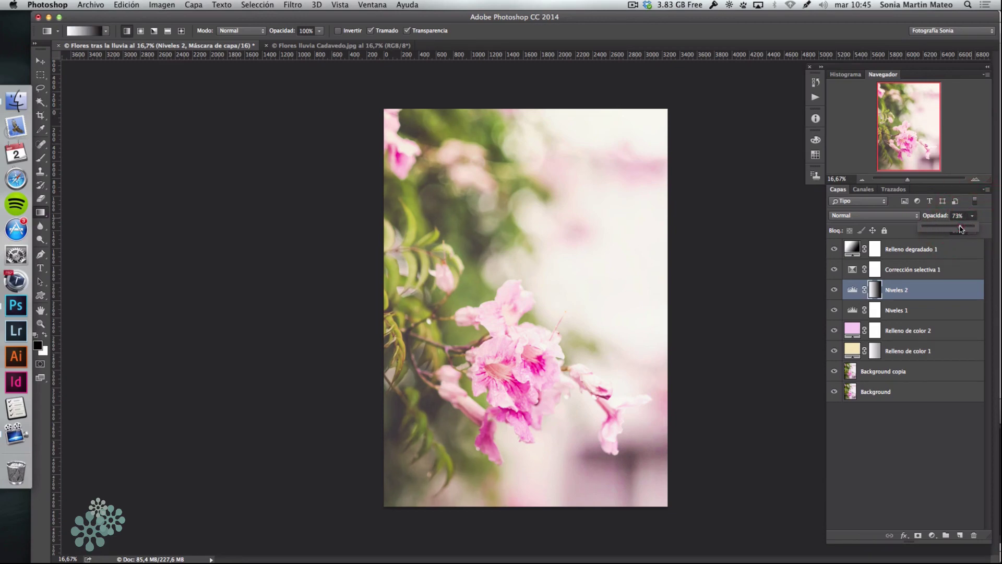
{"action": "left_click", "coordinate": [328, 45]}
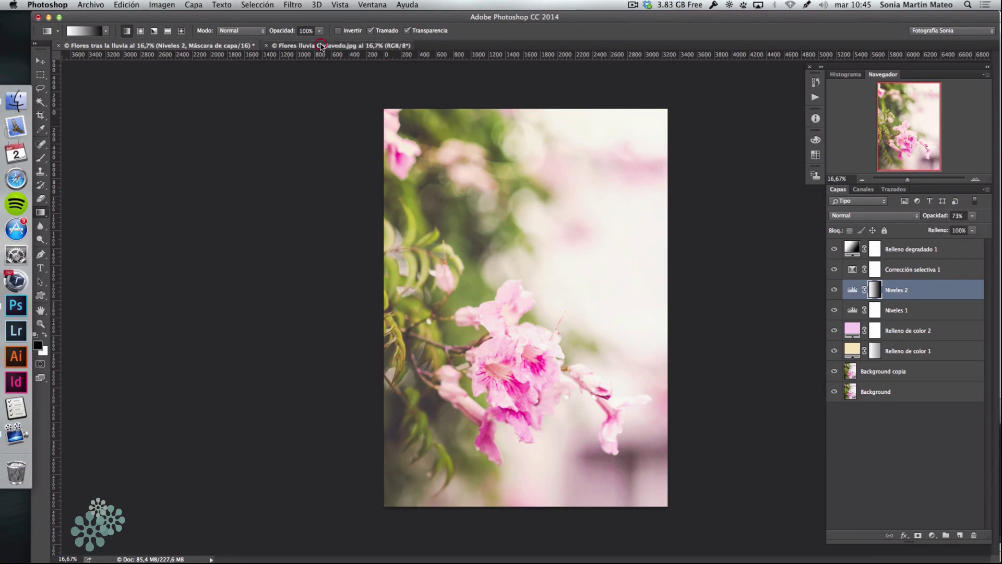
{"action": "left_click", "coordinate": [150, 46]}
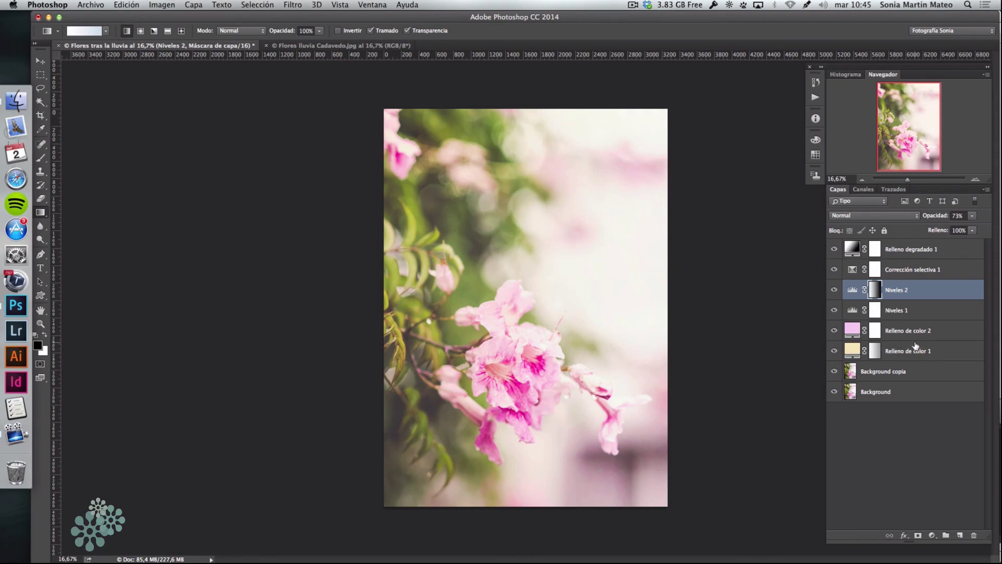
{"action": "left_click", "coordinate": [904, 352]}
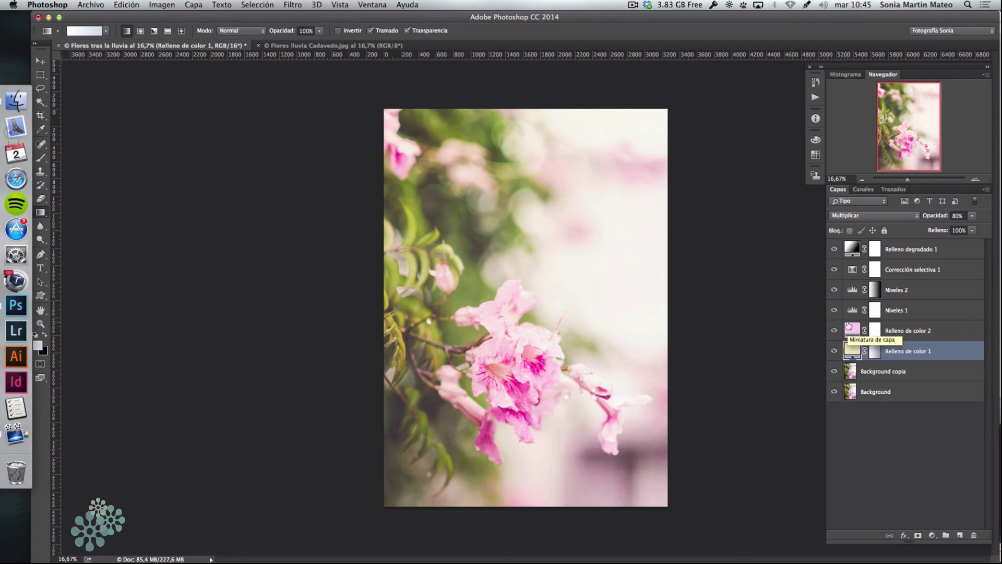
{"action": "left_click", "coordinate": [911, 331]}
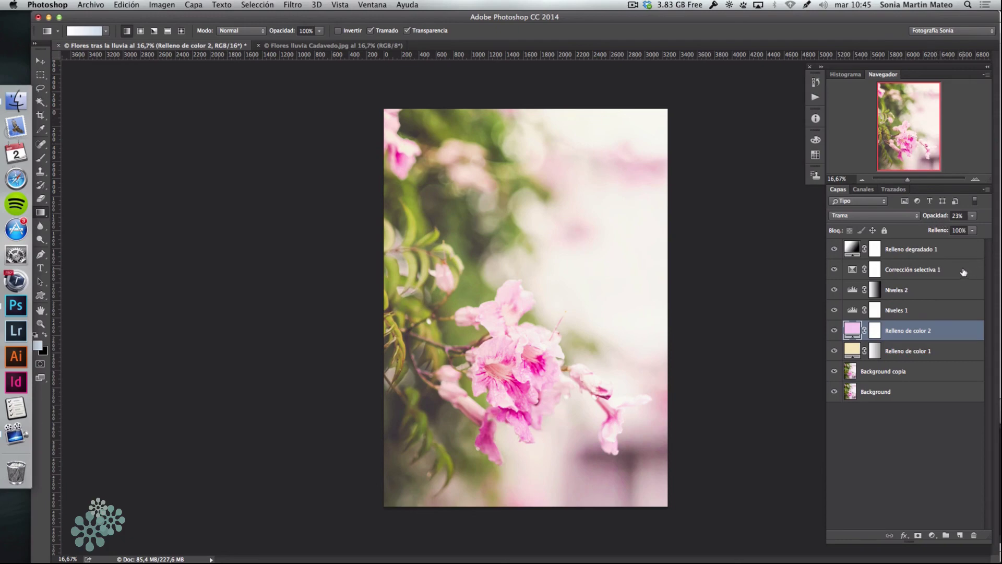
{"action": "left_click", "coordinate": [917, 268]}
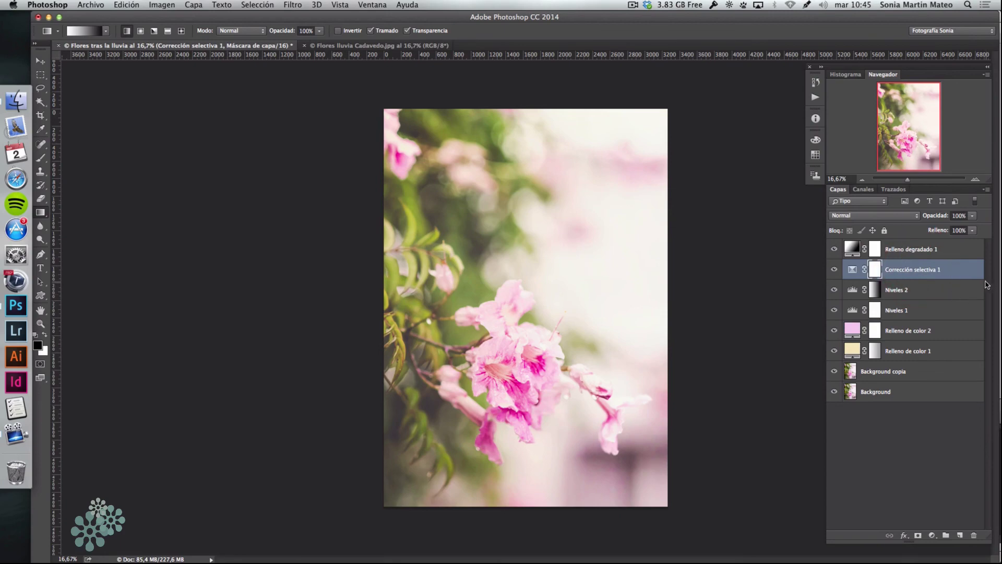